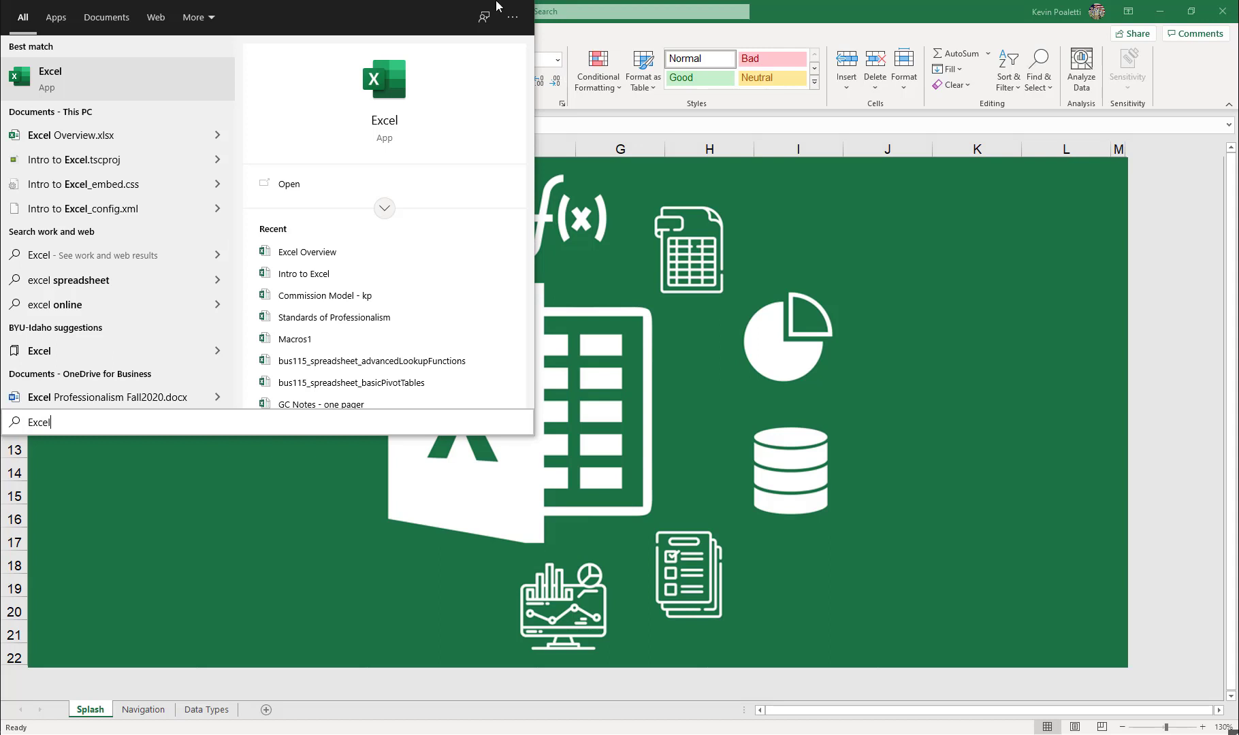
# Open Excel from the search results and switch to the Navigation worksheet of the Excel Overview workbook.
pyautogui.click(145, 83)
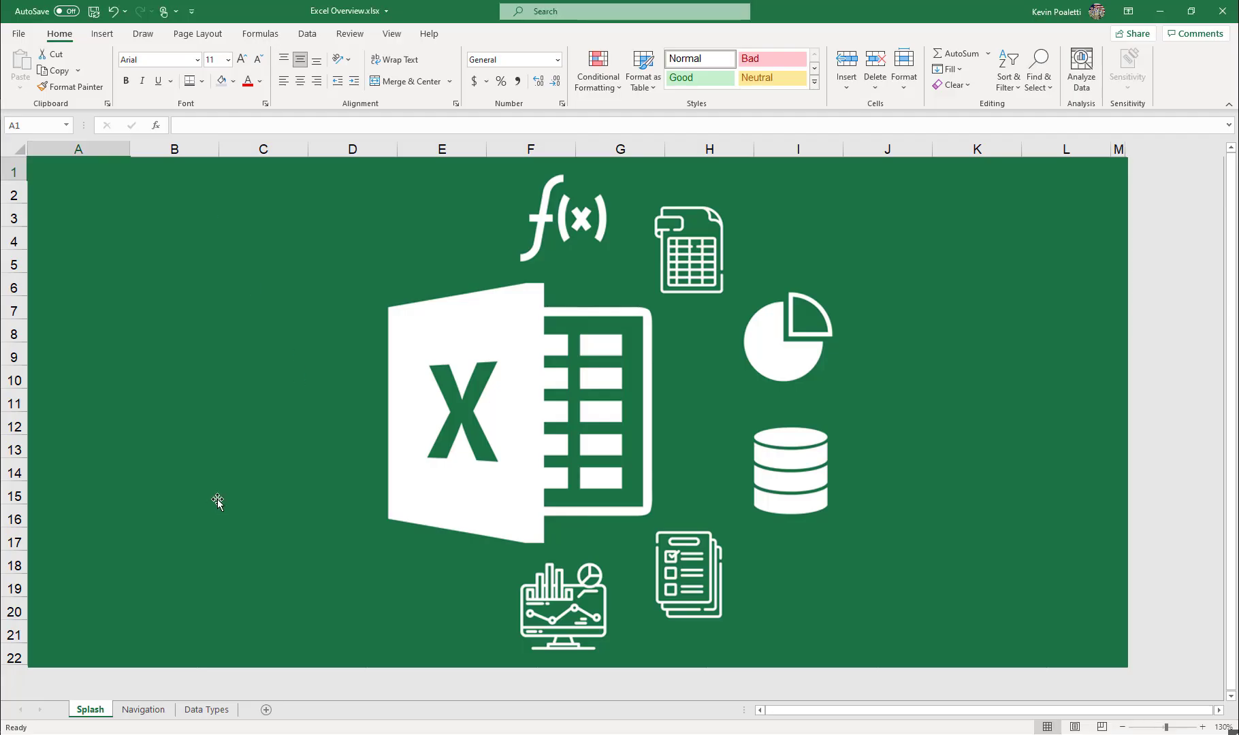
pyautogui.click(143, 709)
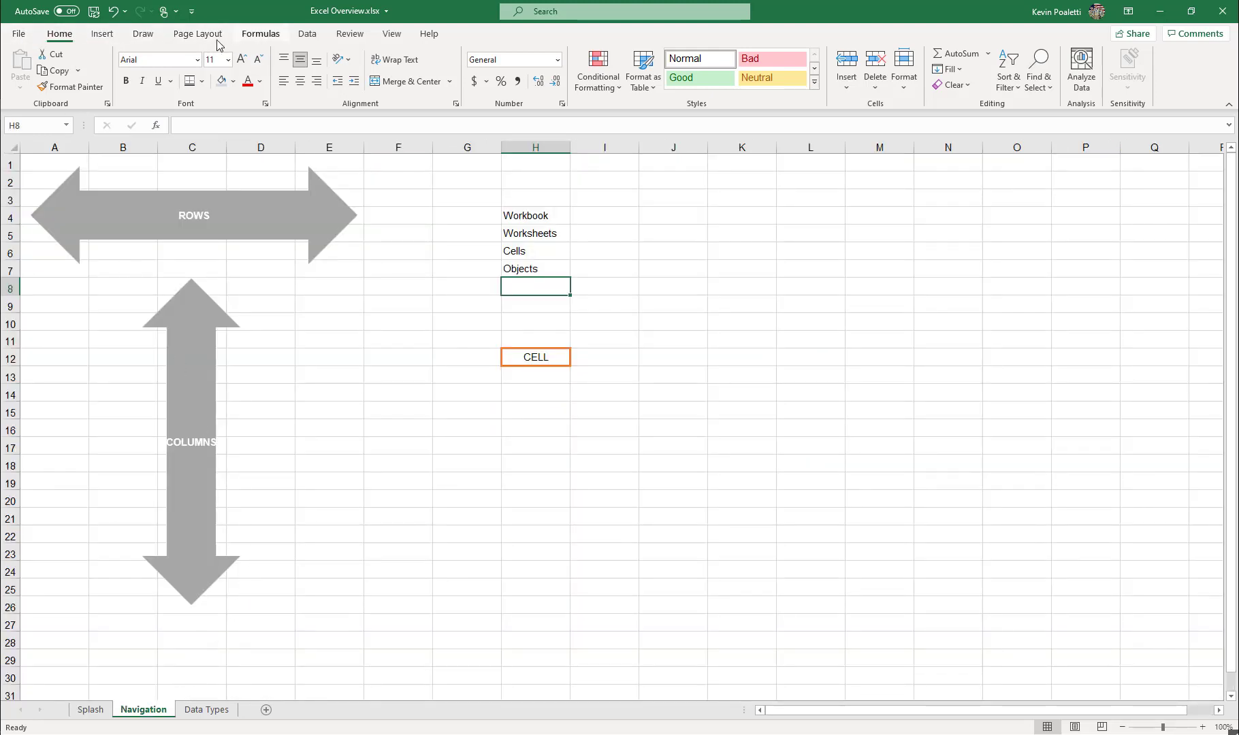
# Look through the ribbon commands for inserting, drawing, page layout, formulas, data and reviewing, and return to the Home commands.
pyautogui.click(109, 34)
pyautogui.click(143, 34)
pyautogui.click(198, 34)
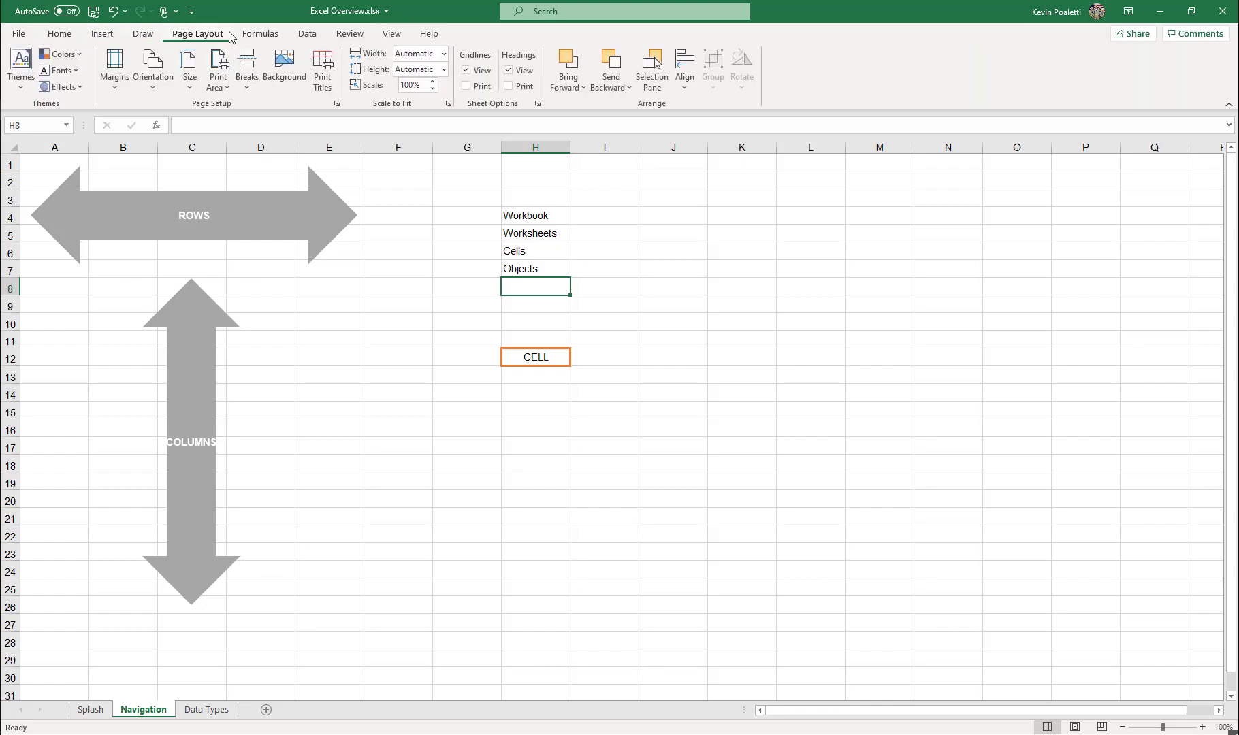
pyautogui.click(260, 34)
pyautogui.click(307, 34)
pyautogui.click(350, 34)
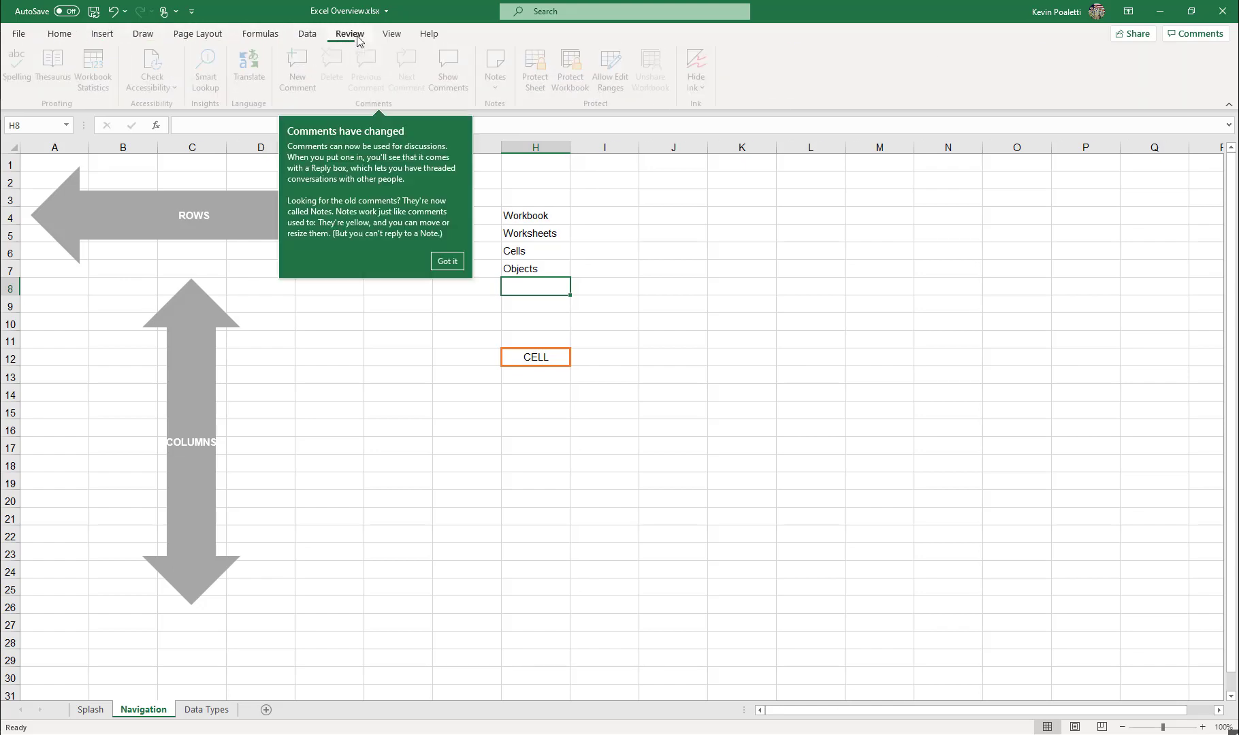
pyautogui.click(59, 34)
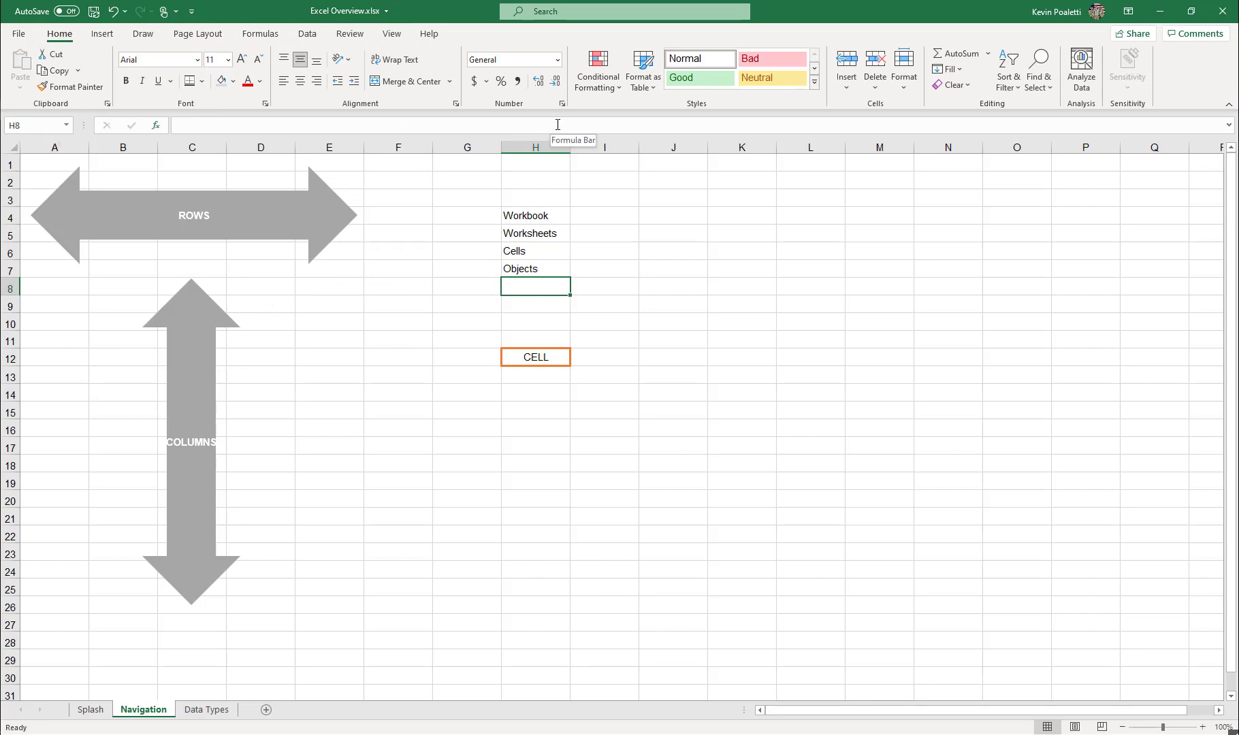
# Examine how cells H4 and J7 are addressed, and highlight all of row 7 and all of column H.
pyautogui.click(532, 218)
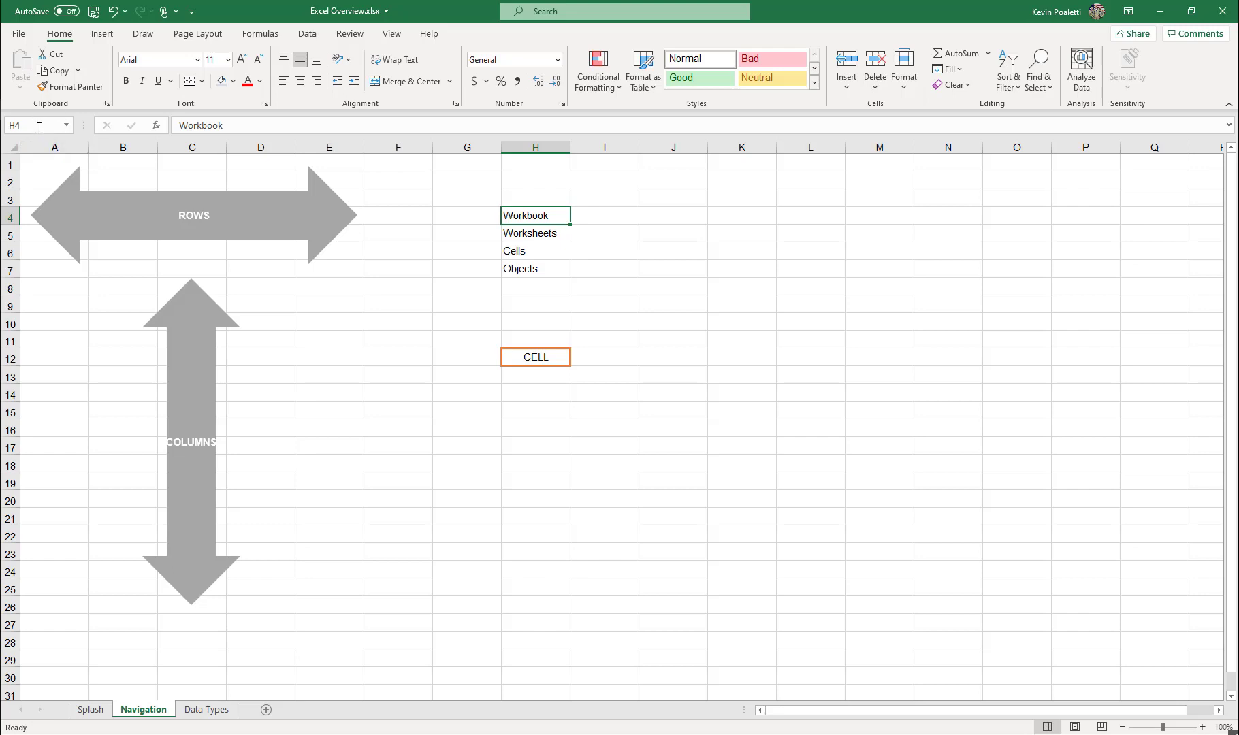
pyautogui.click(605, 196)
pyautogui.click(665, 264)
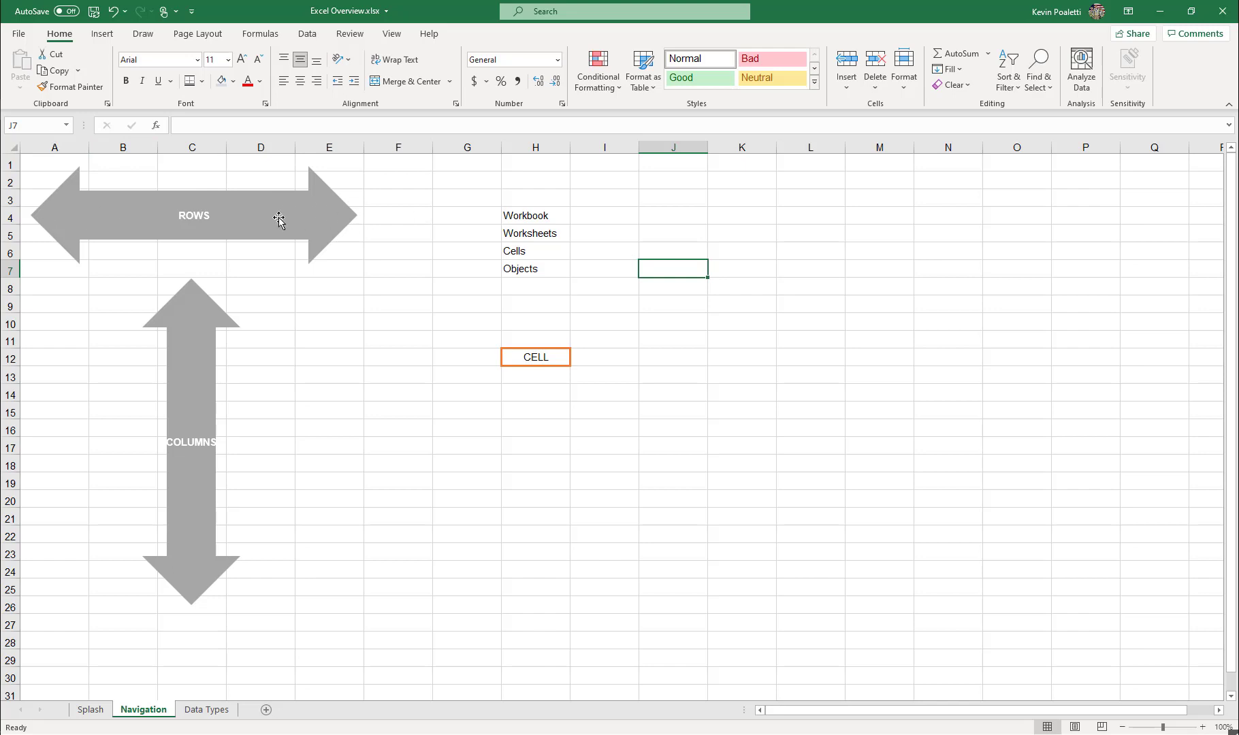
pyautogui.click(10, 270)
pyautogui.click(556, 147)
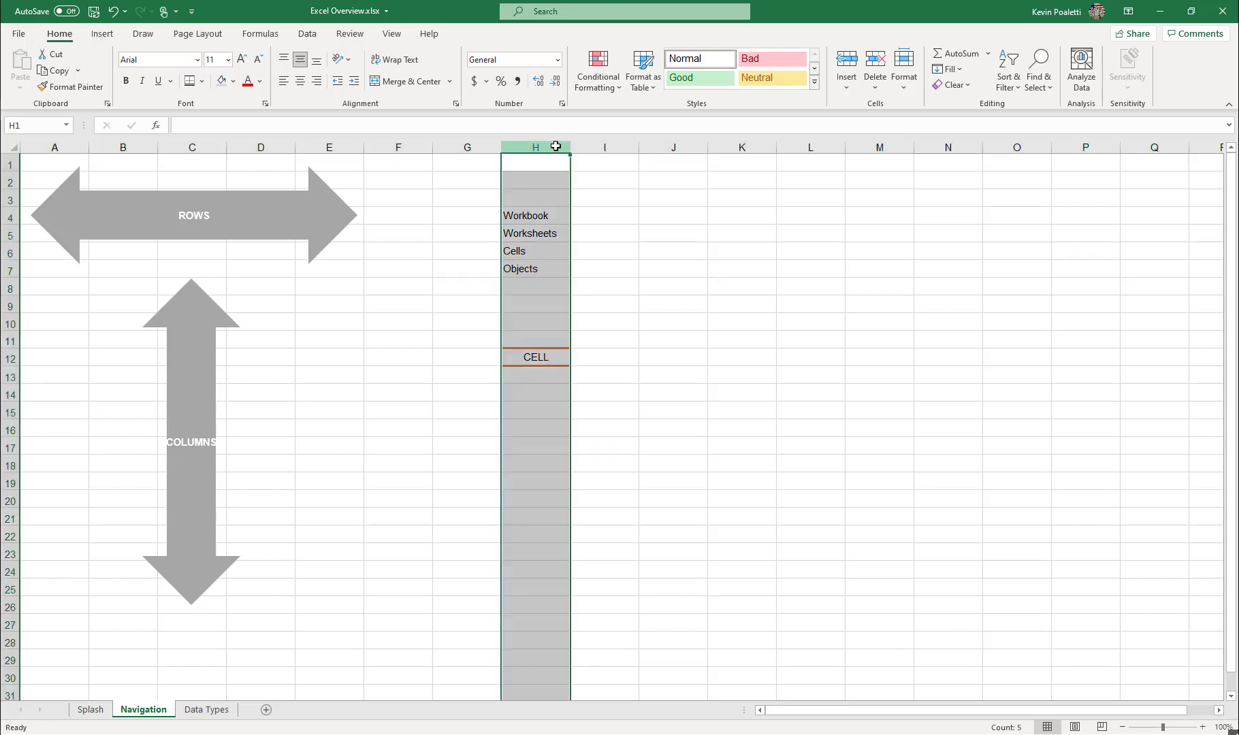
pyautogui.click(603, 180)
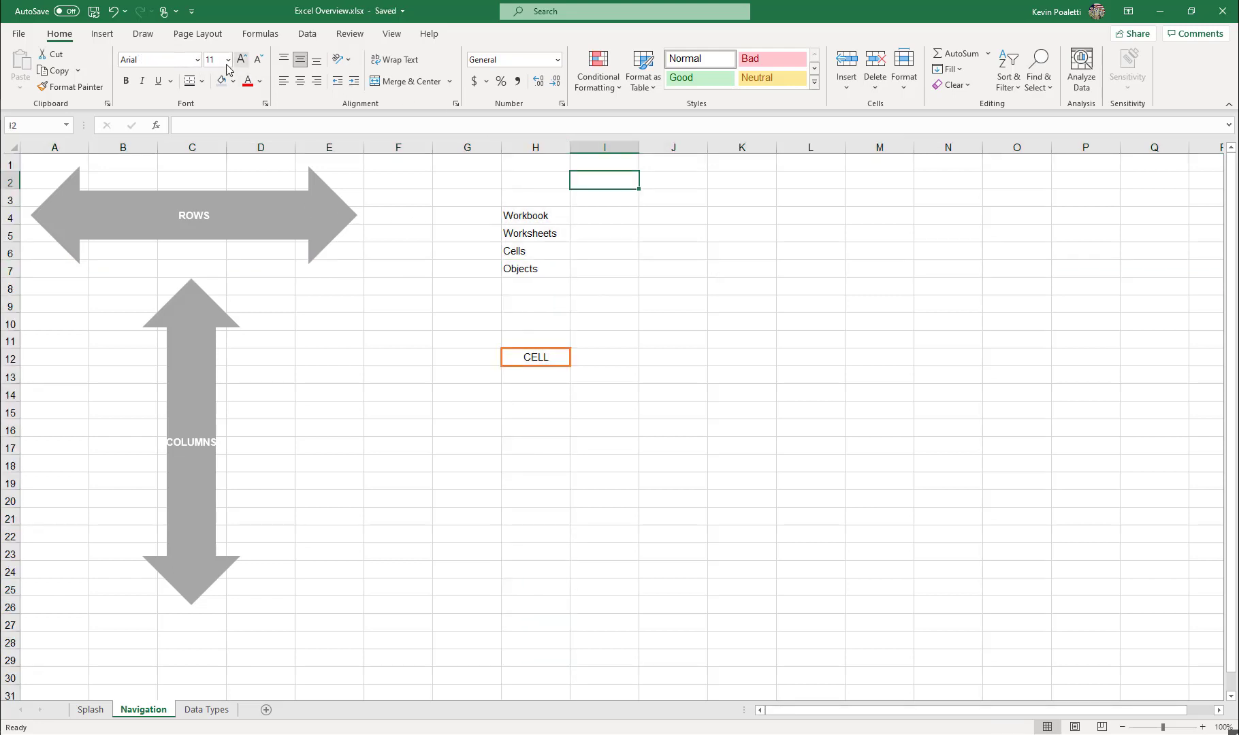
# View the workbook's Save As location, file name and file type options, and return to the worksheet without saving.
pyautogui.click(19, 34)
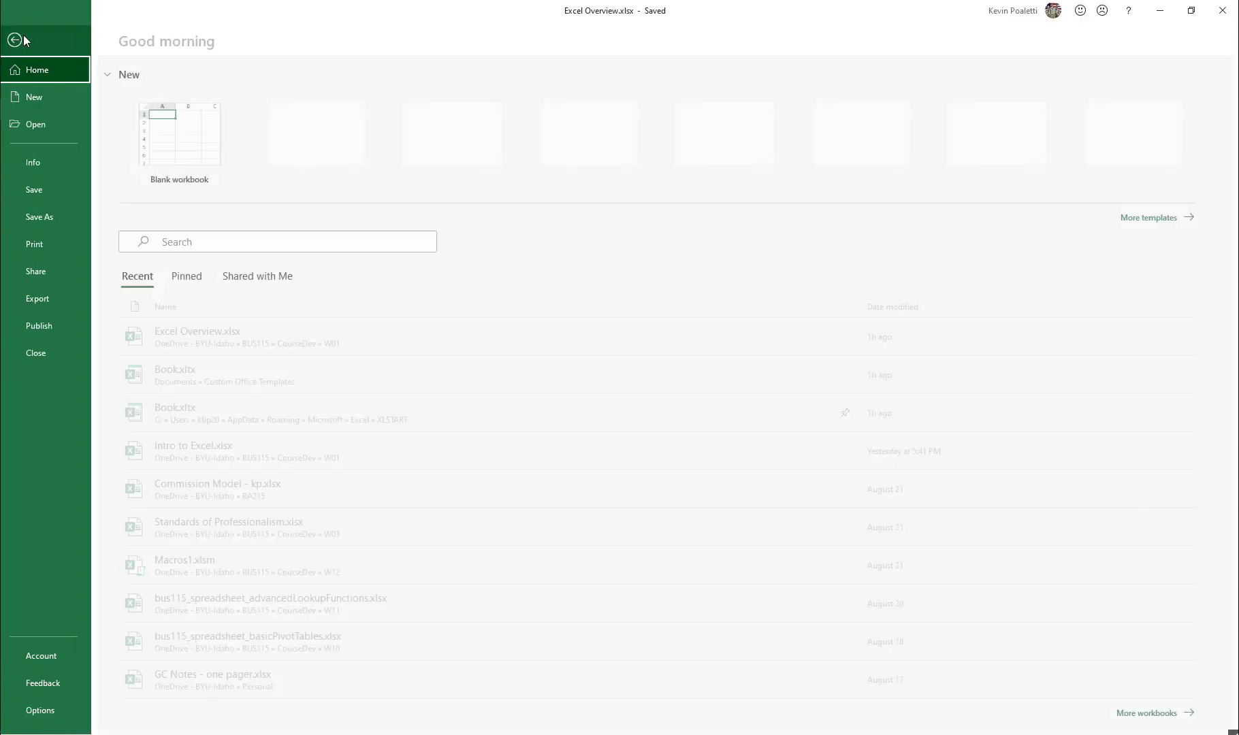
pyautogui.click(68, 219)
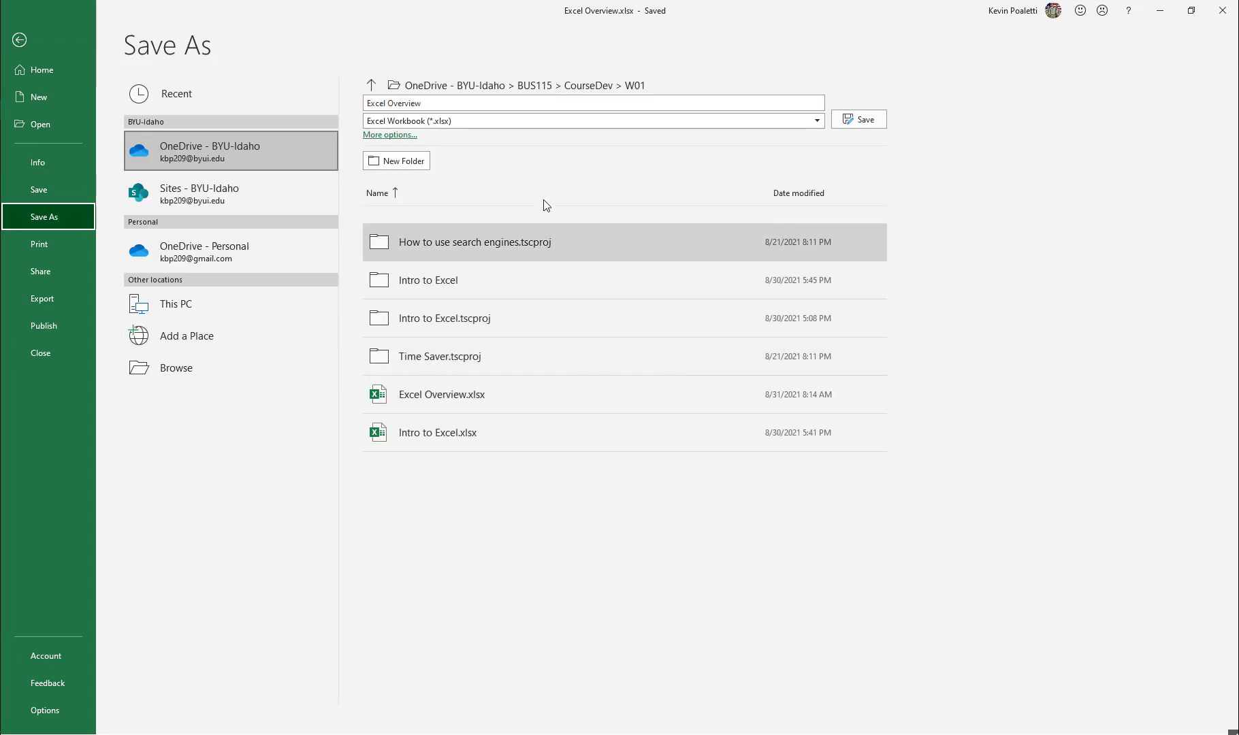
pyautogui.click(467, 105)
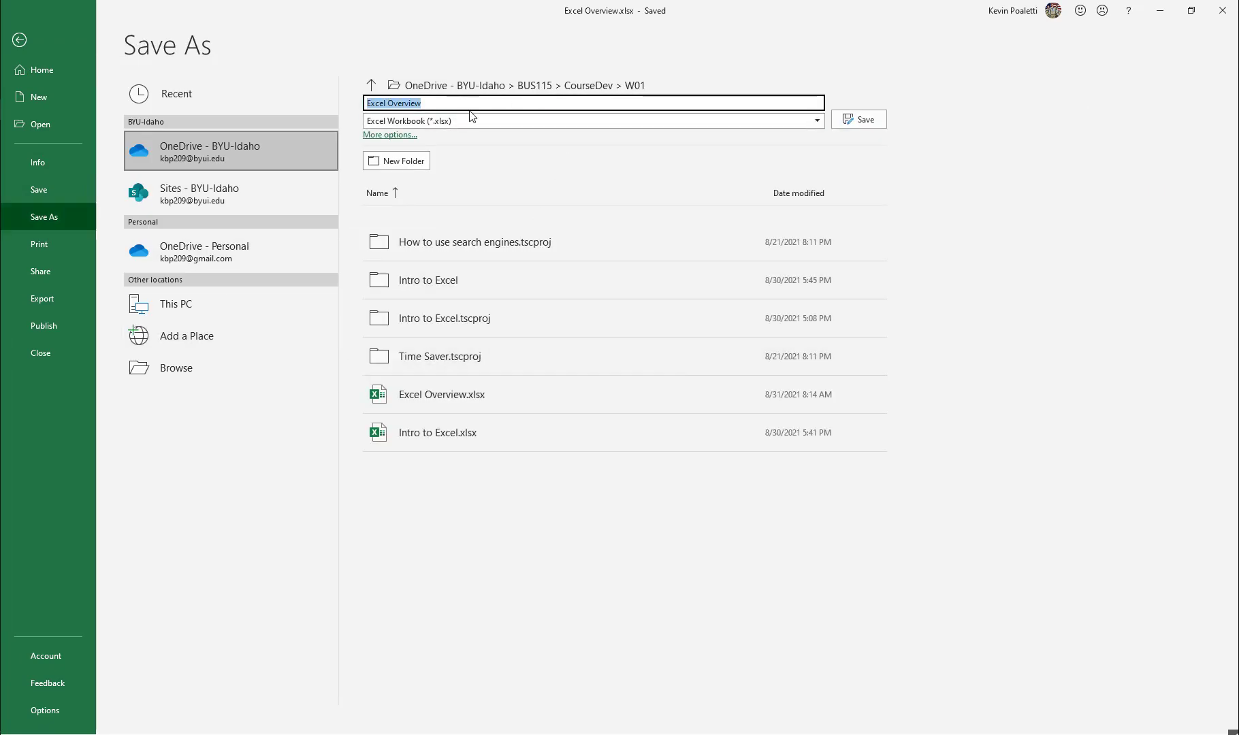
pyautogui.click(479, 130)
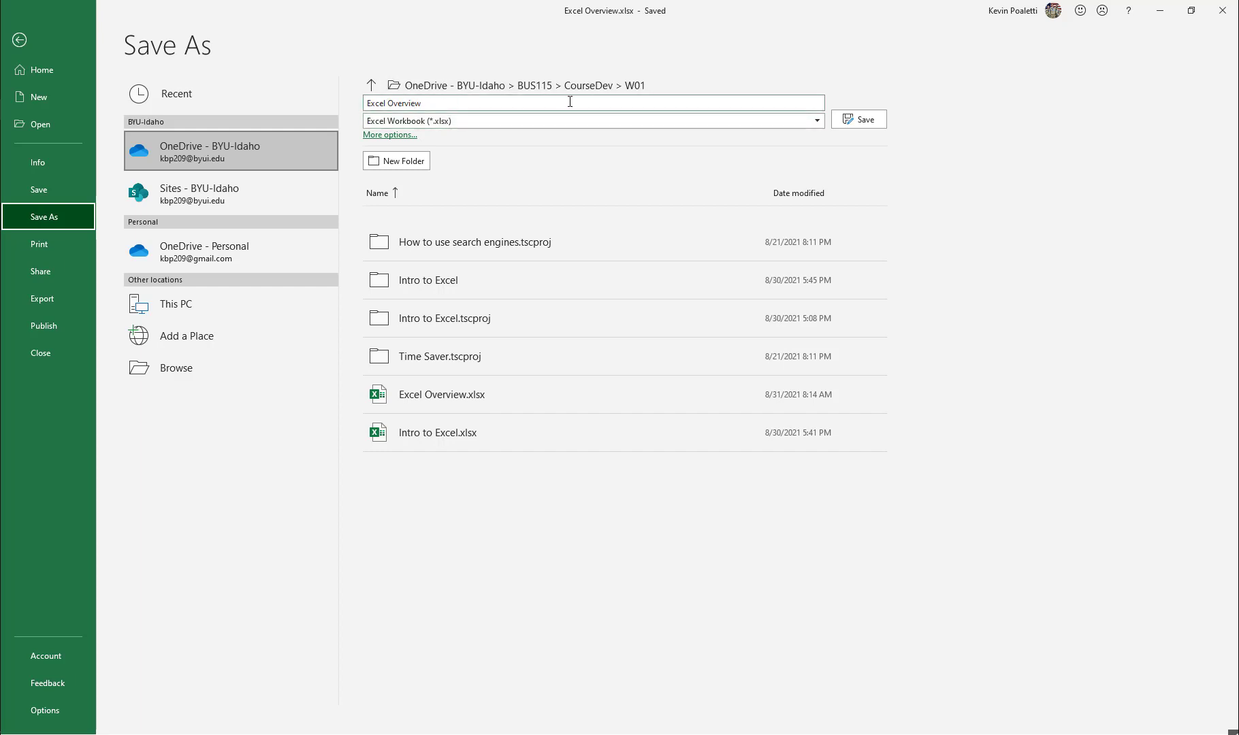
pyautogui.click(429, 103)
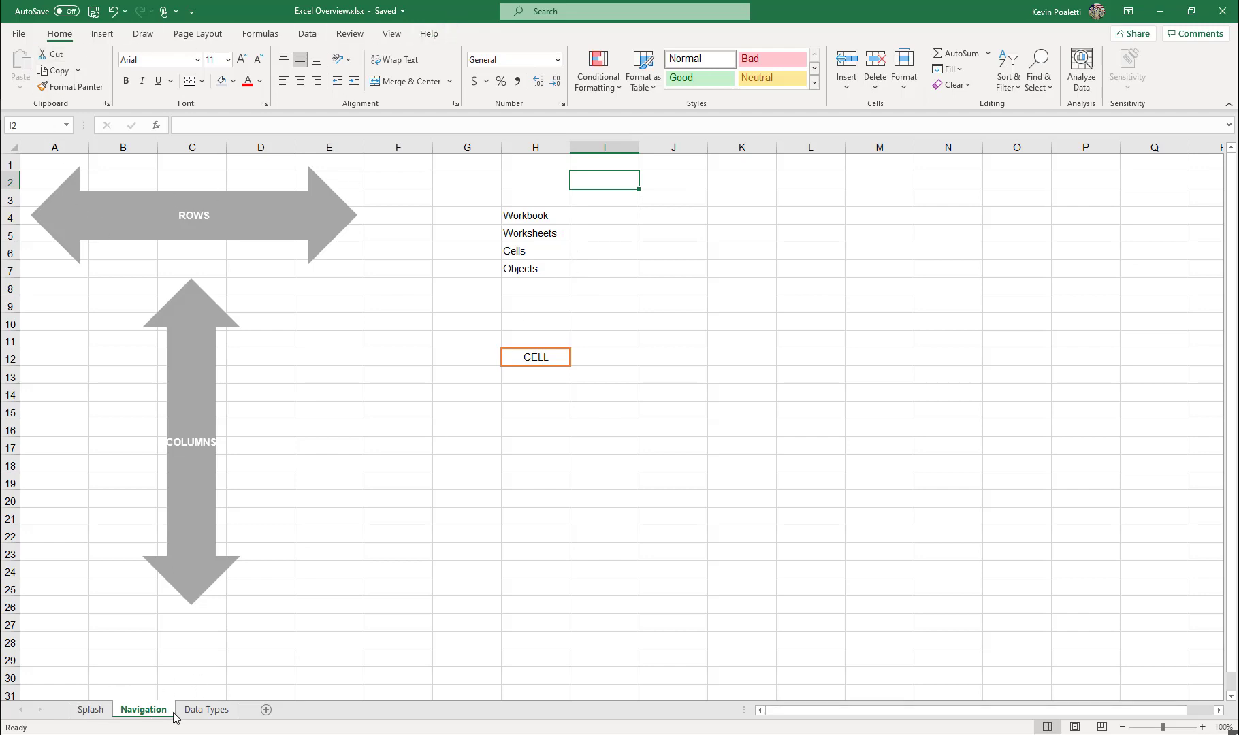
# Examine the terms Workbook, Worksheets, Cells and Objects in H4:H7, viewing the Splash sheet and the CELL example in H12.
pyautogui.click(549, 216)
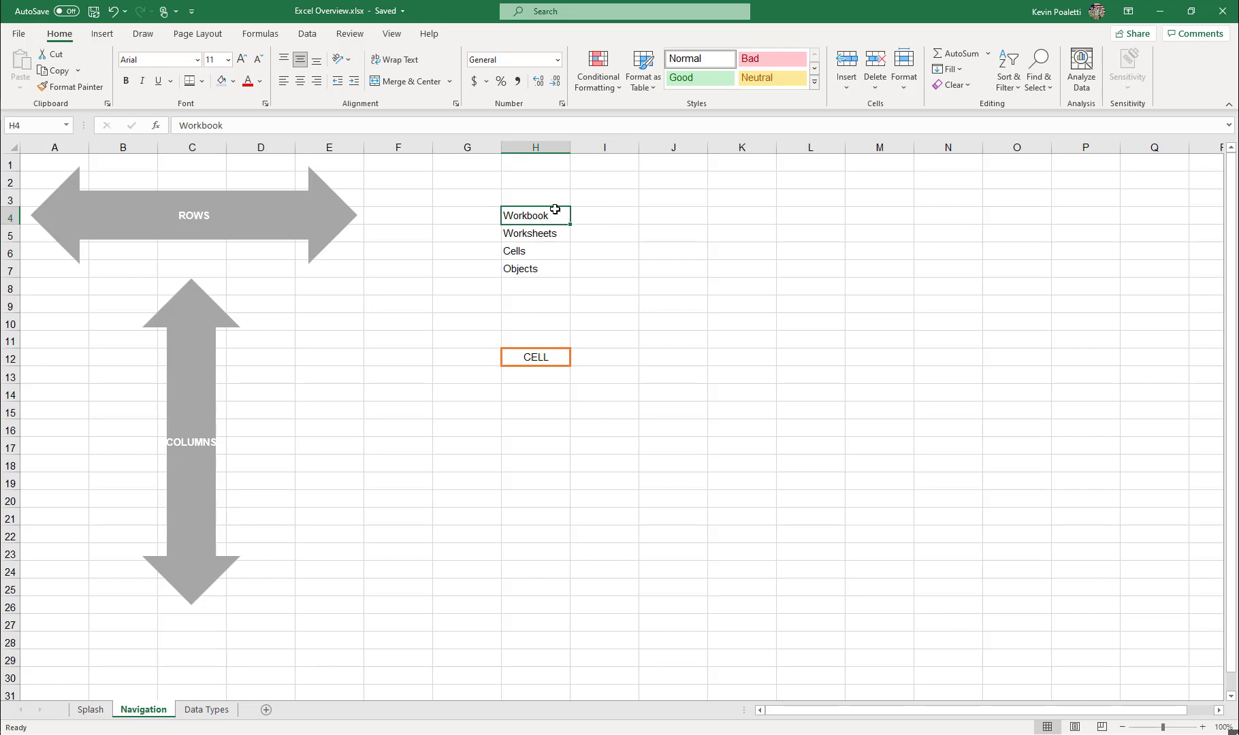
pyautogui.click(550, 234)
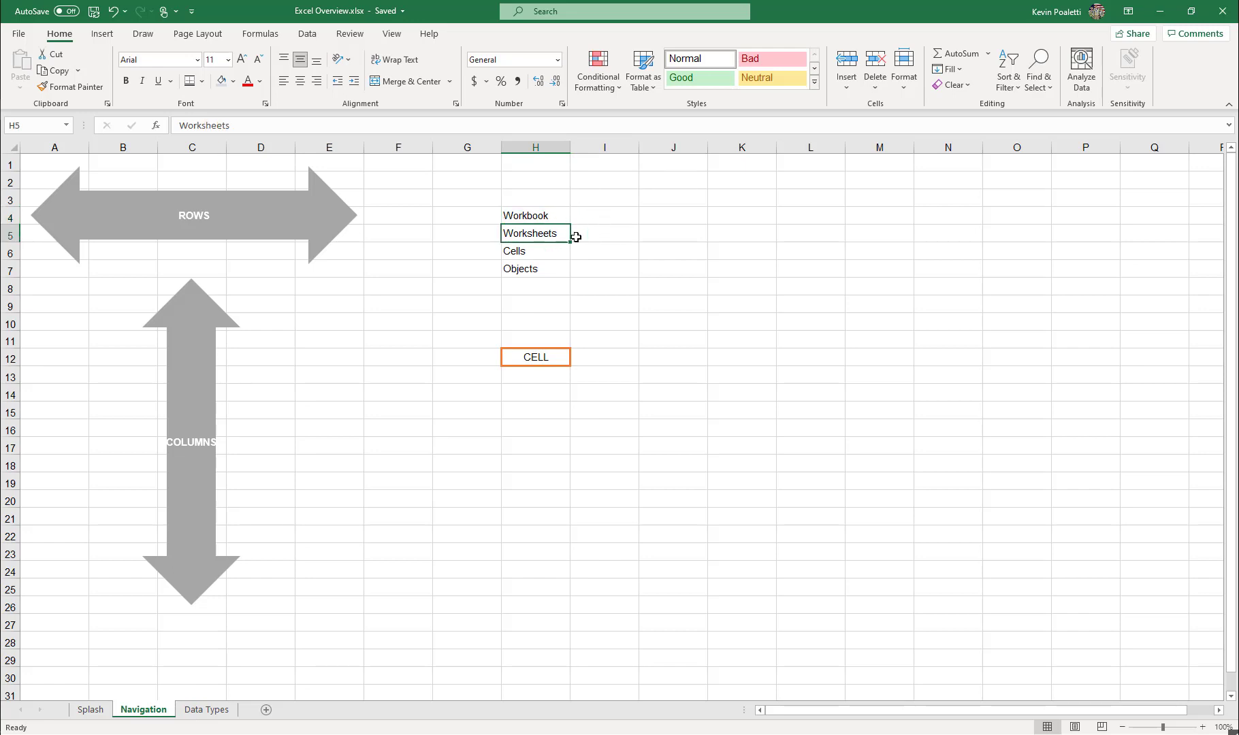
pyautogui.click(99, 712)
pyautogui.click(130, 712)
pyautogui.click(544, 252)
pyautogui.click(566, 355)
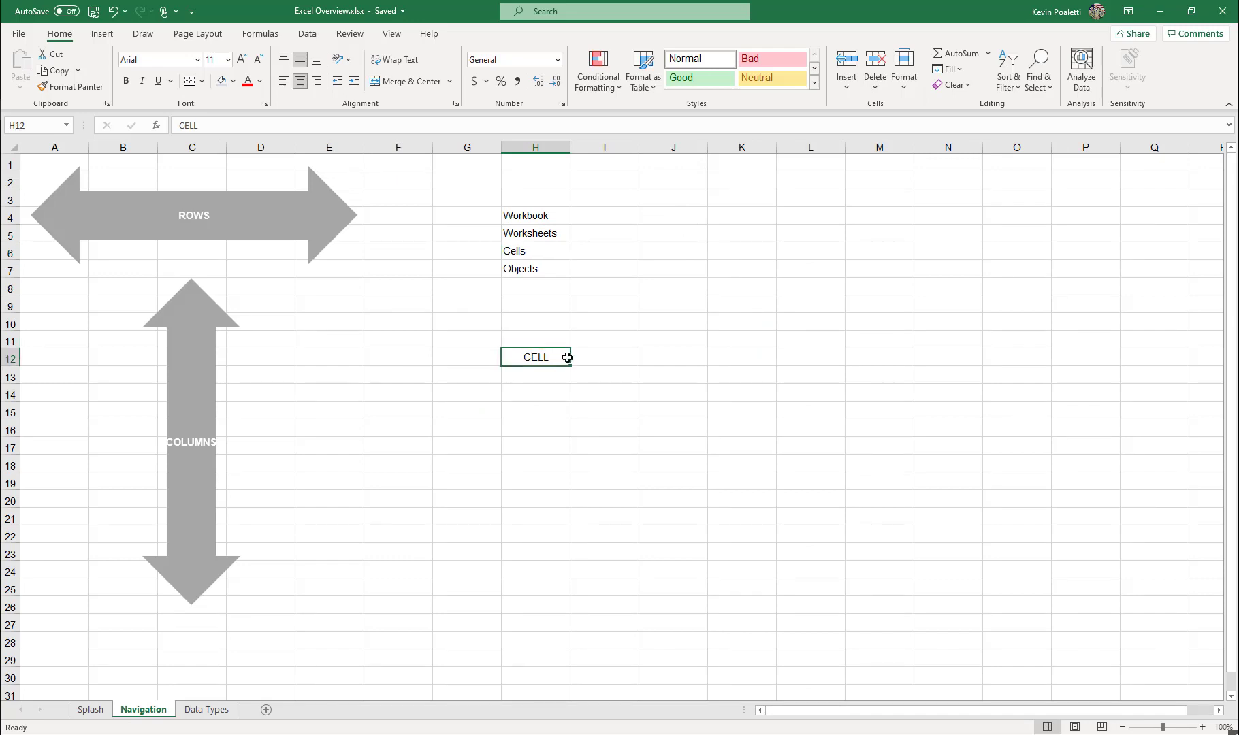
pyautogui.click(597, 308)
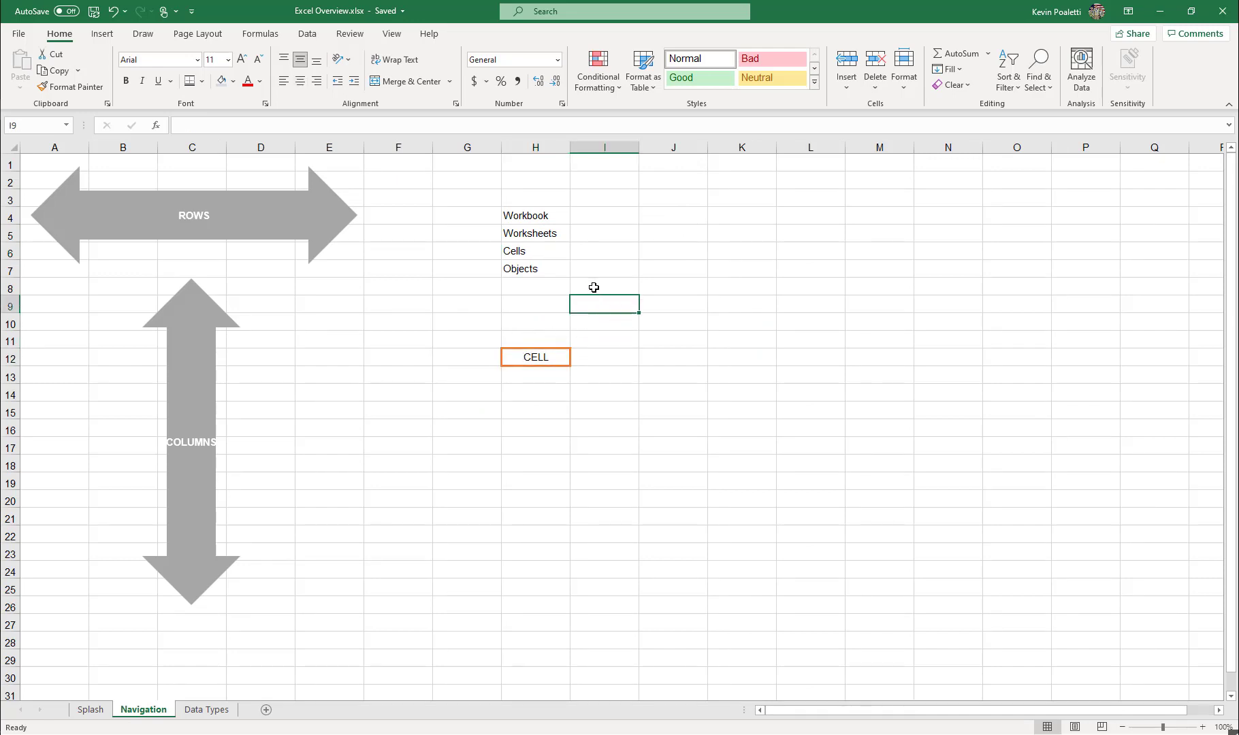
pyautogui.click(535, 251)
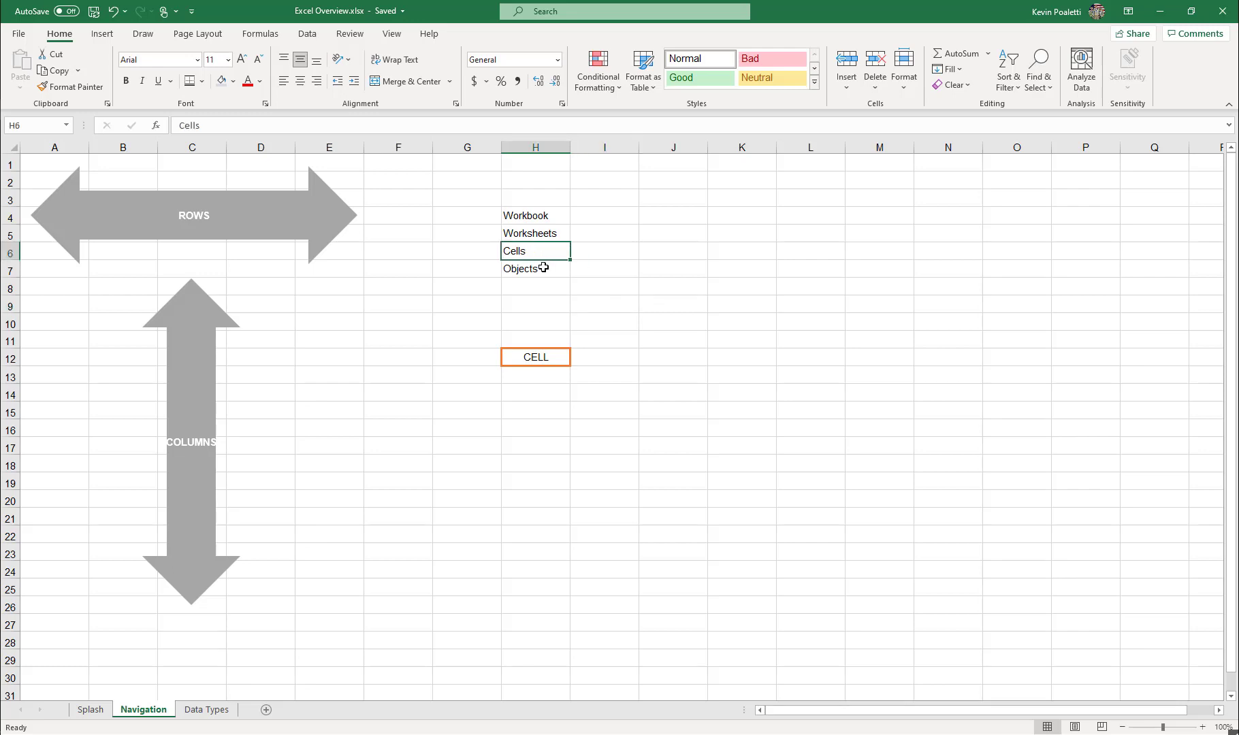
pyautogui.click(544, 269)
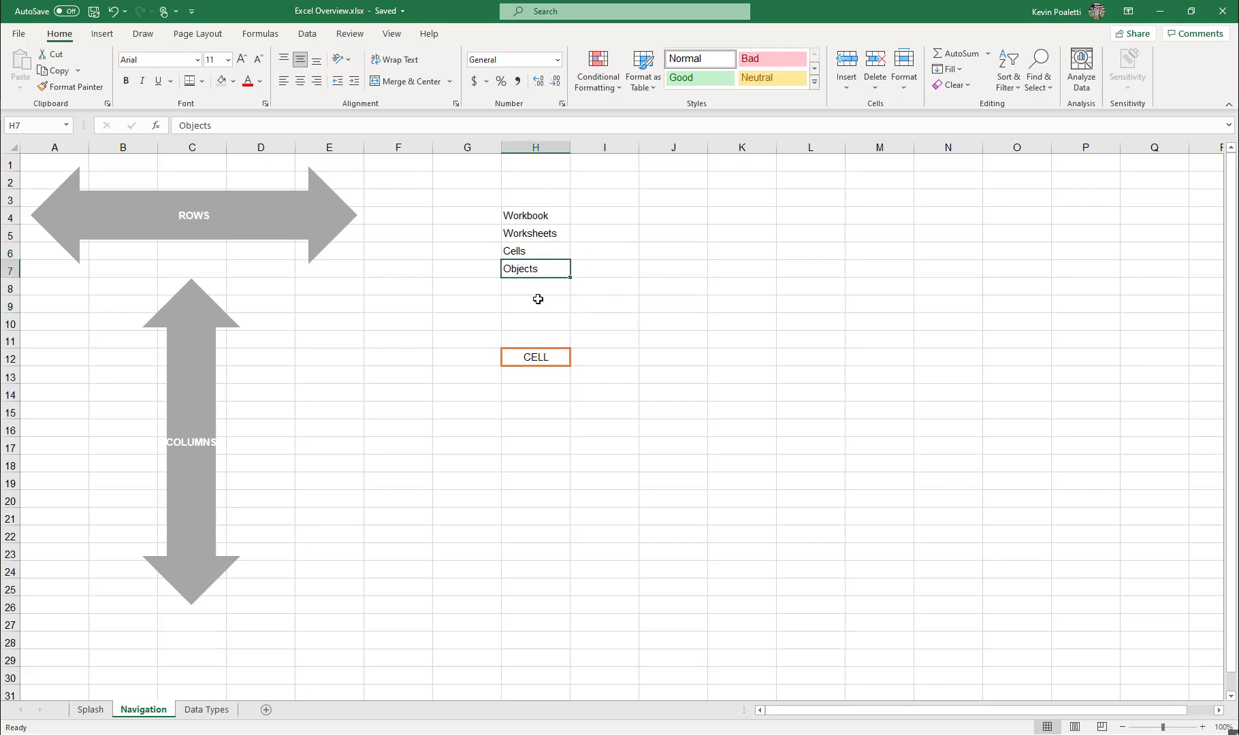
# Move the vertical COLUMNS arrow shape to the left so it sits over columns B and C, and deselect it.
pyautogui.moveTo(189, 341)
pyautogui.mouseDown()
pyautogui.moveTo(291, 350)
pyautogui.moveTo(194, 348)
pyautogui.mouseUp()
pyautogui.moveTo(288, 340); pyautogui.dragTo(144, 330)
pyautogui.click(626, 305)
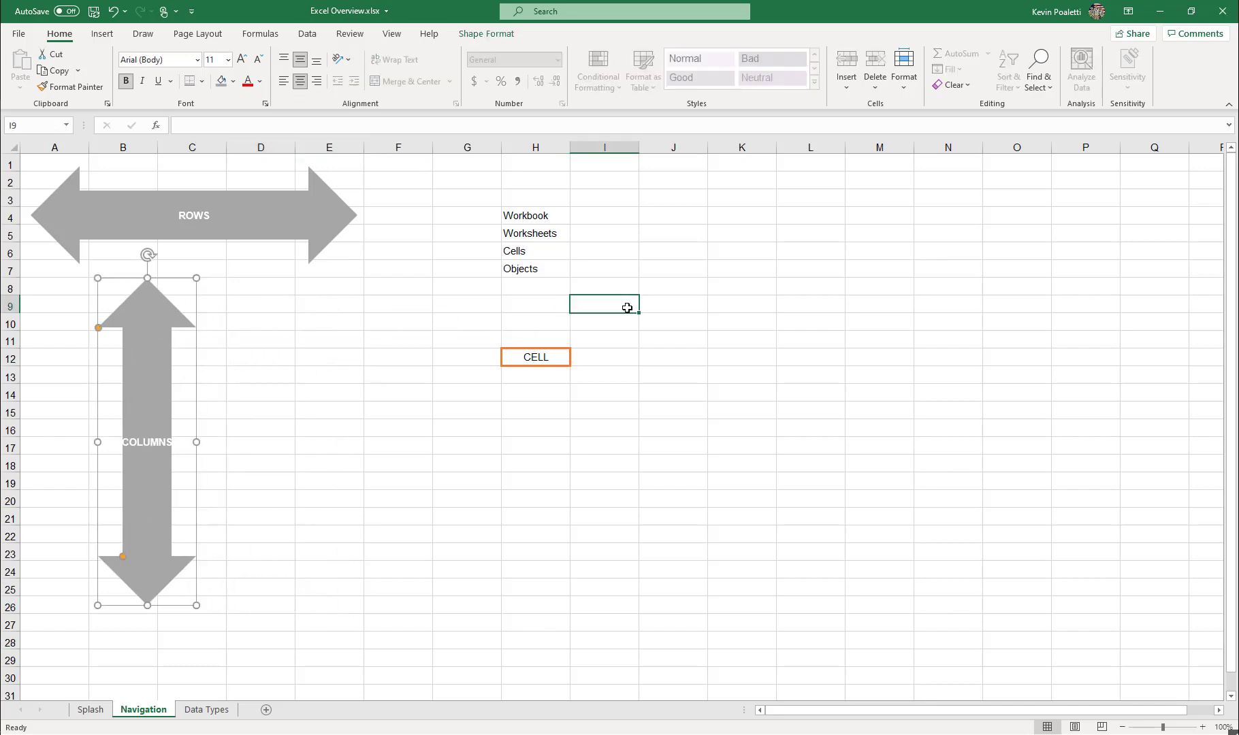
# Insert an empty column chart and move it to the right of the term list, over about J5:N16.
pyautogui.click(101, 35)
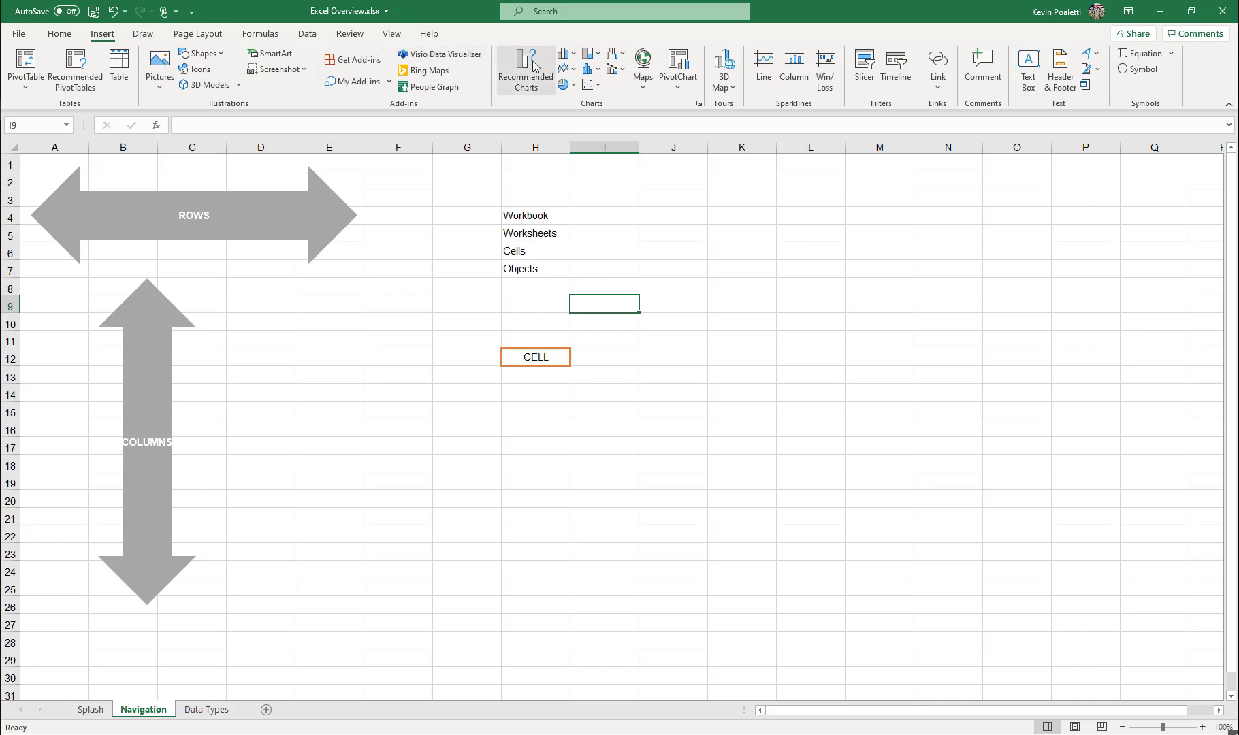
pyautogui.click(564, 53)
pyautogui.click(575, 99)
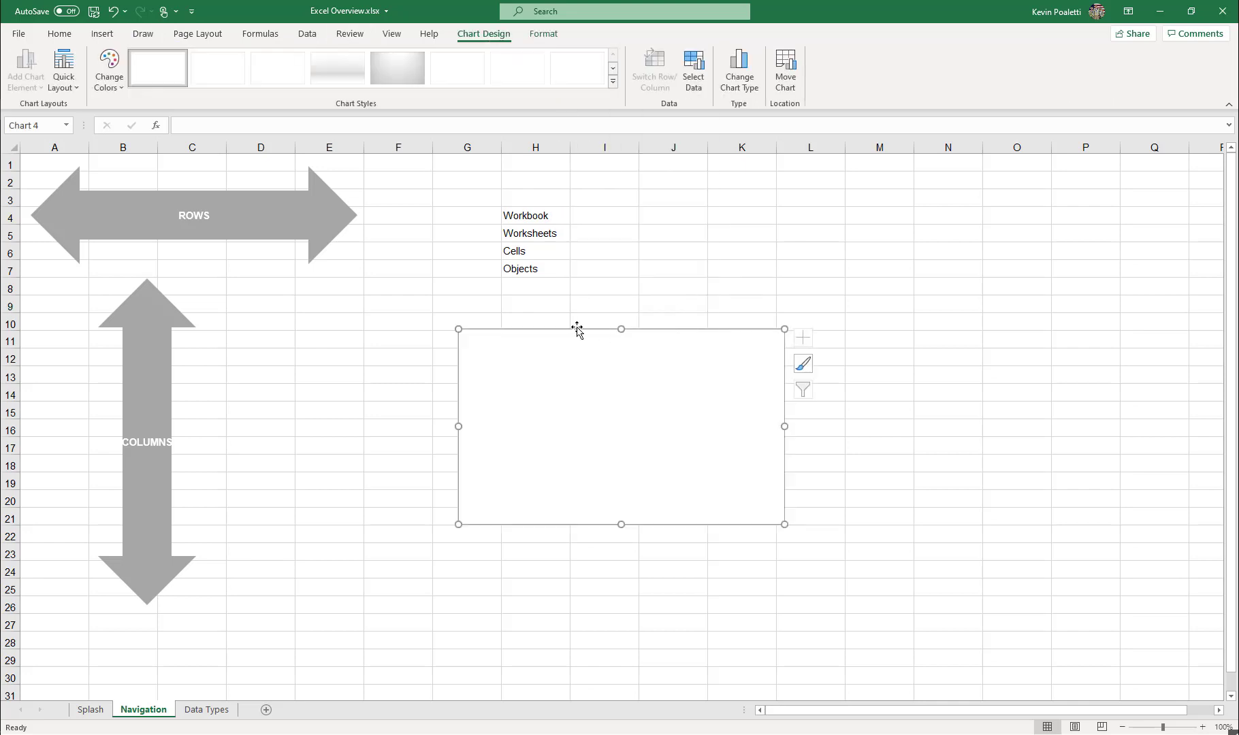
pyautogui.moveTo(576, 327); pyautogui.dragTo(762, 230)
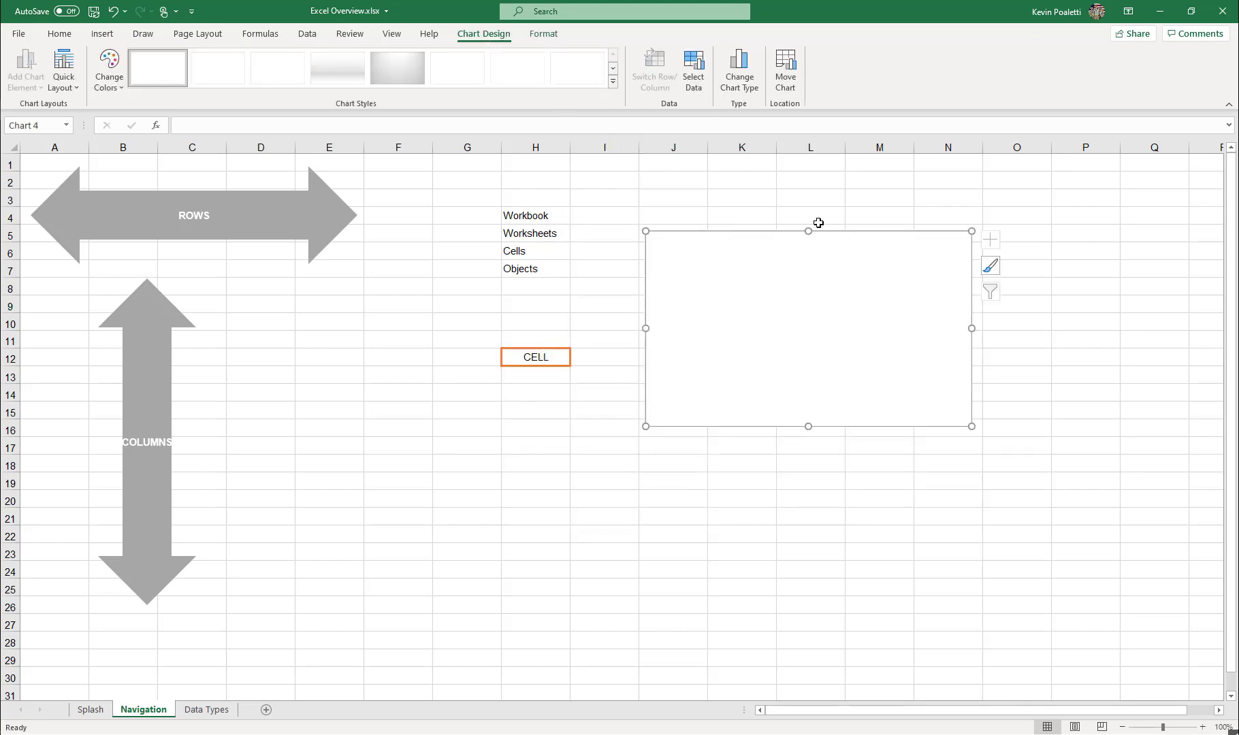
# Inspect the content of cell H12 in the formula bar and leave editing without changing it.
pyautogui.click(532, 354)
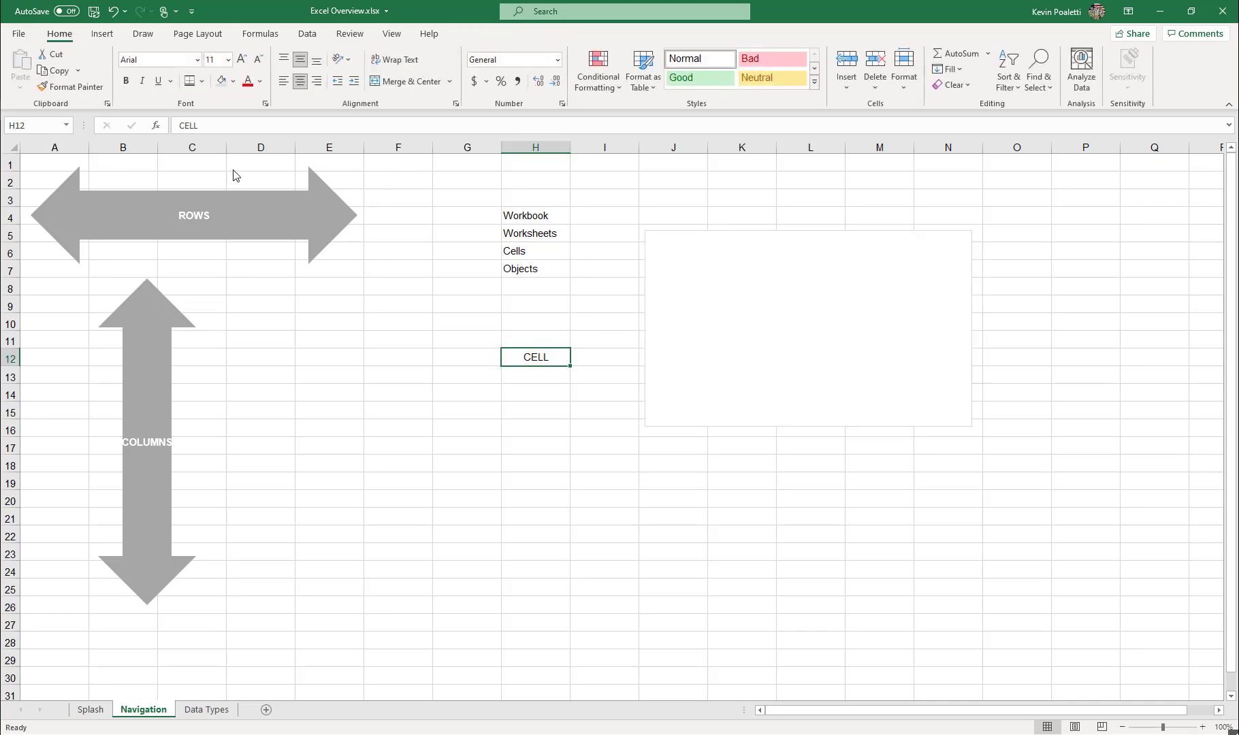
pyautogui.doubleClick(205, 124)
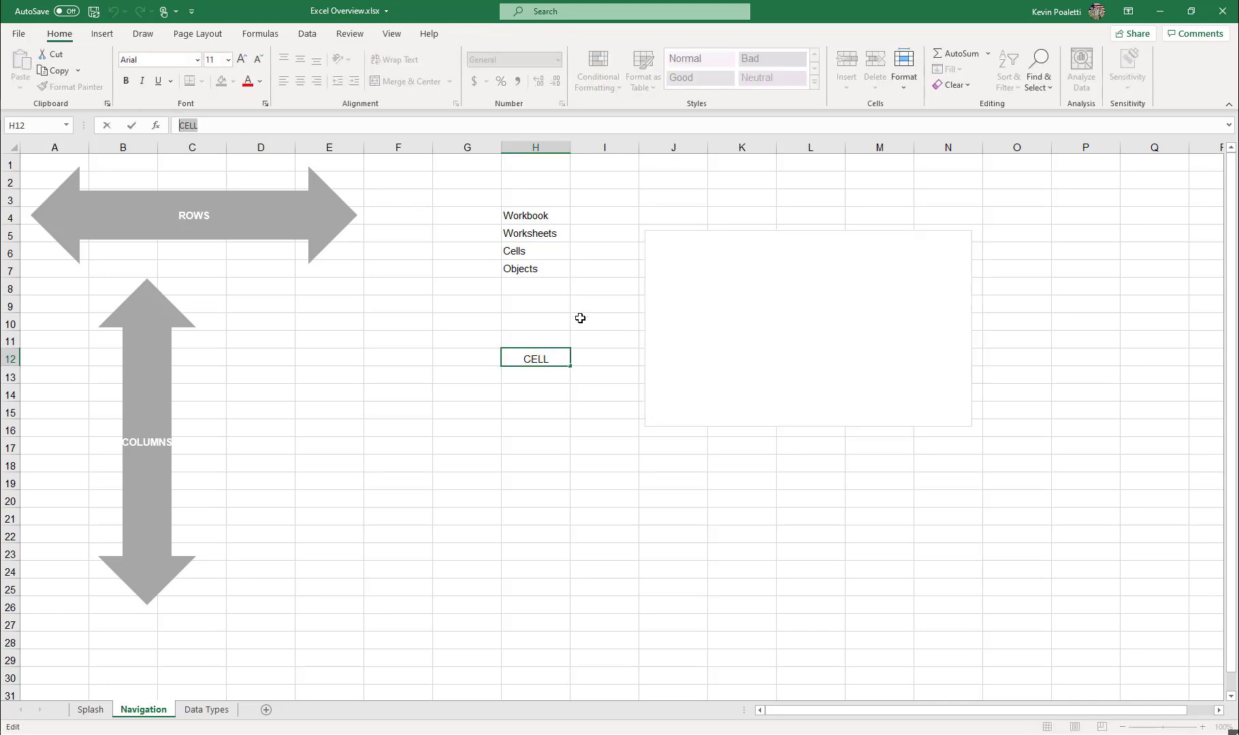
pyautogui.press('Escape')
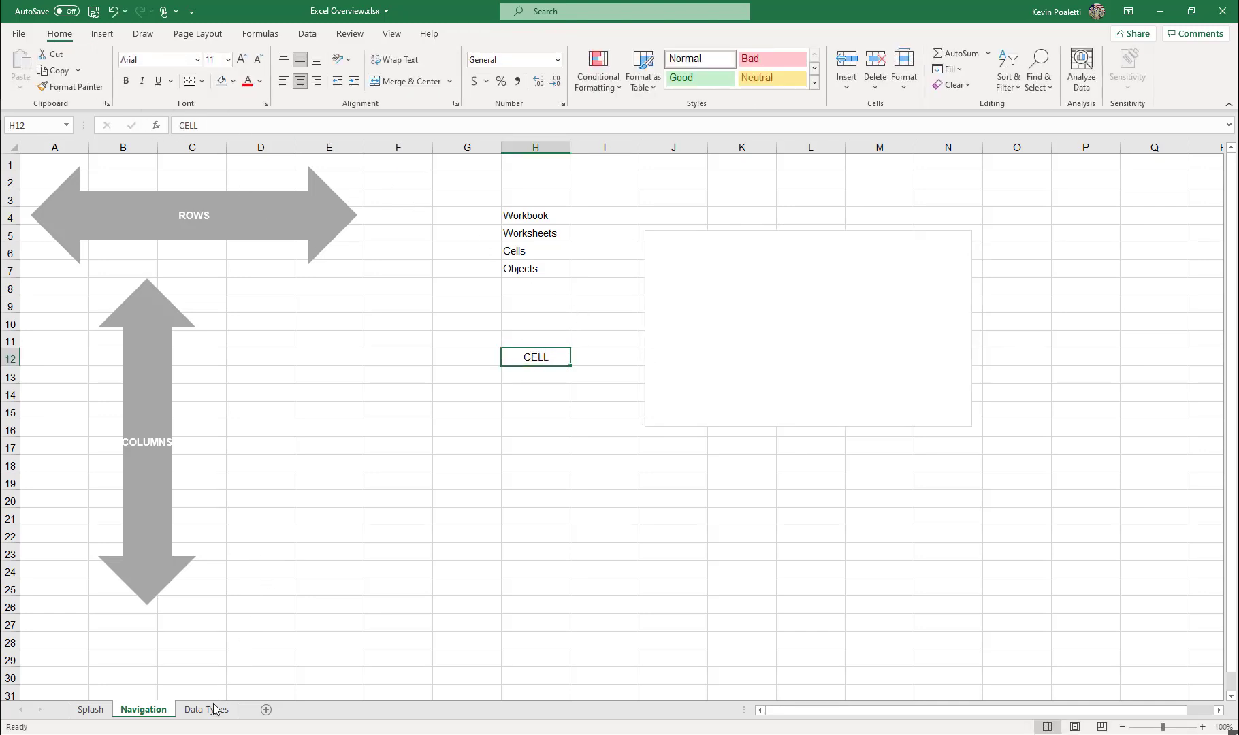
# On the Data Types worksheet, examine the text, number, date and time examples in C5, C7, C9 and C11.
pyautogui.click(213, 709)
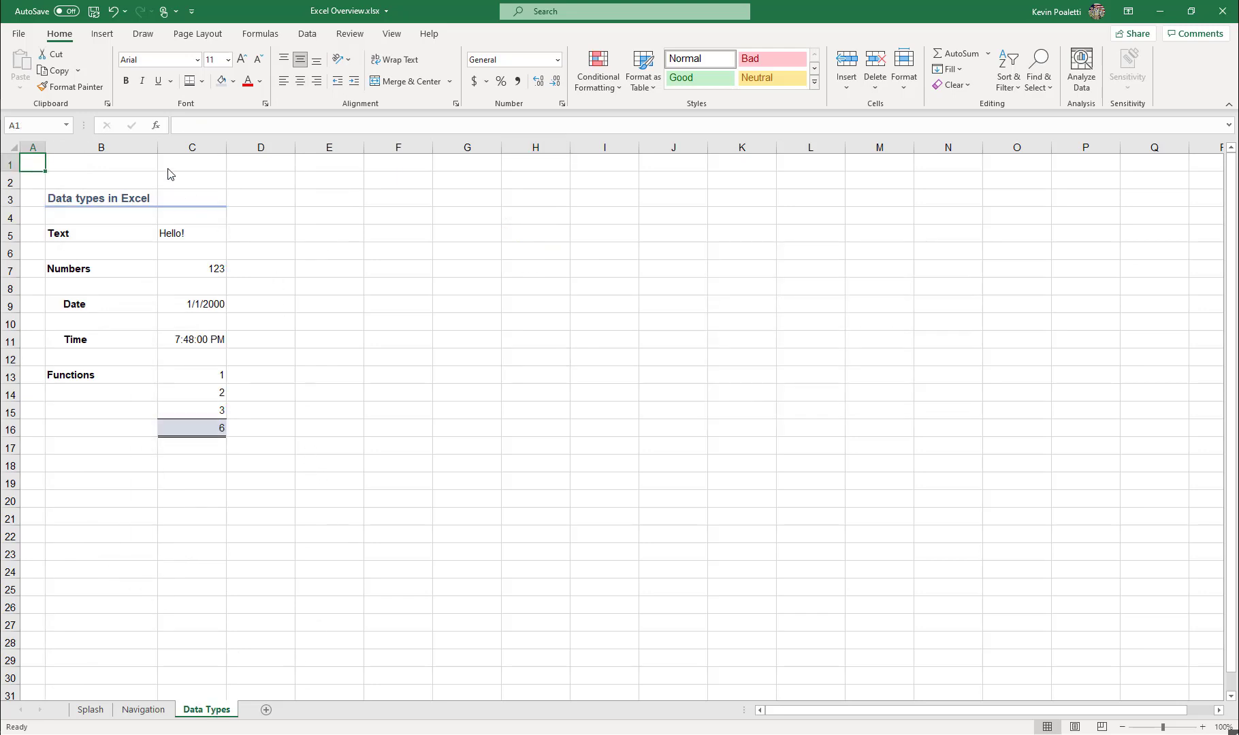
pyautogui.click(194, 216)
pyautogui.click(175, 236)
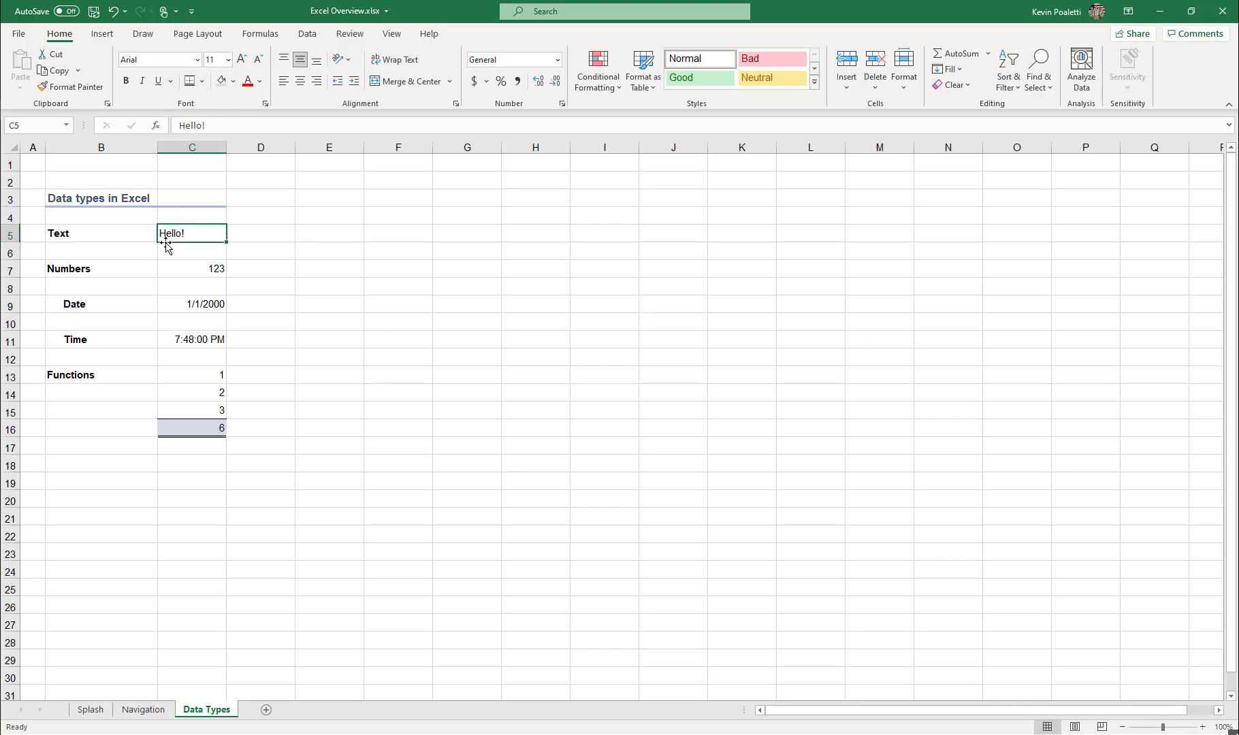
pyautogui.click(172, 270)
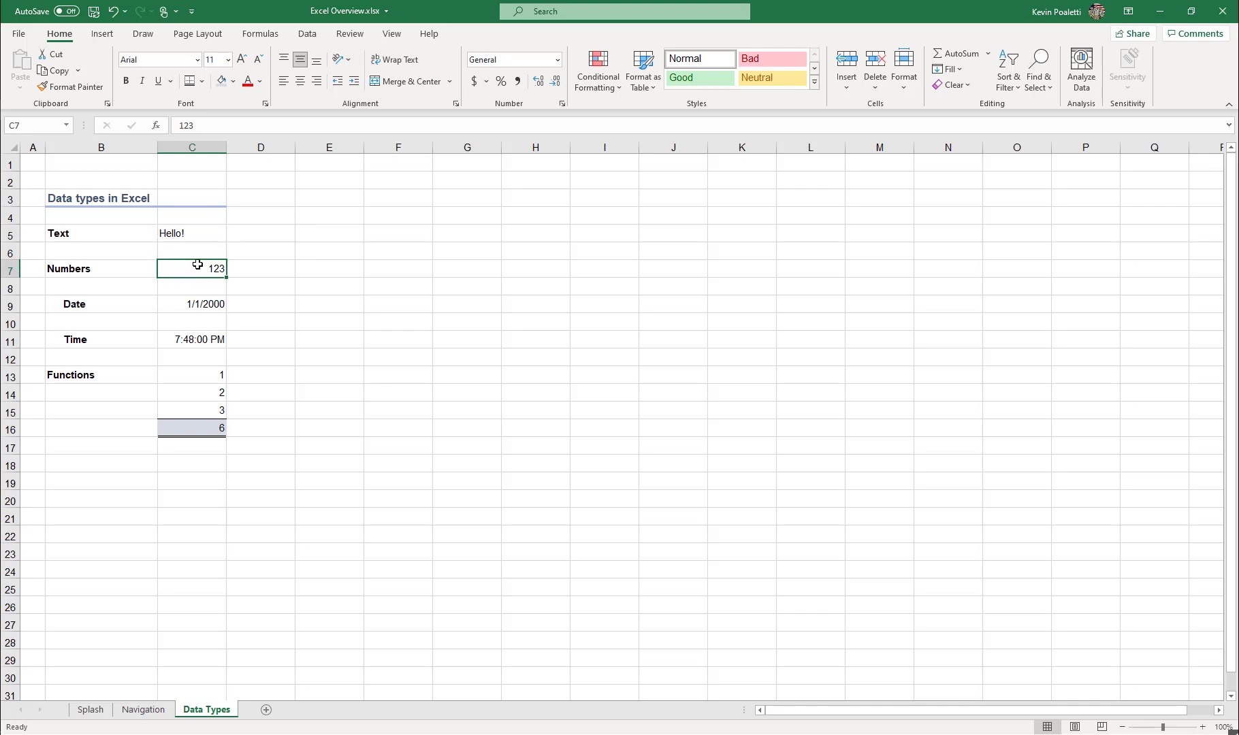
pyautogui.press('Down')
pyautogui.press('Down')
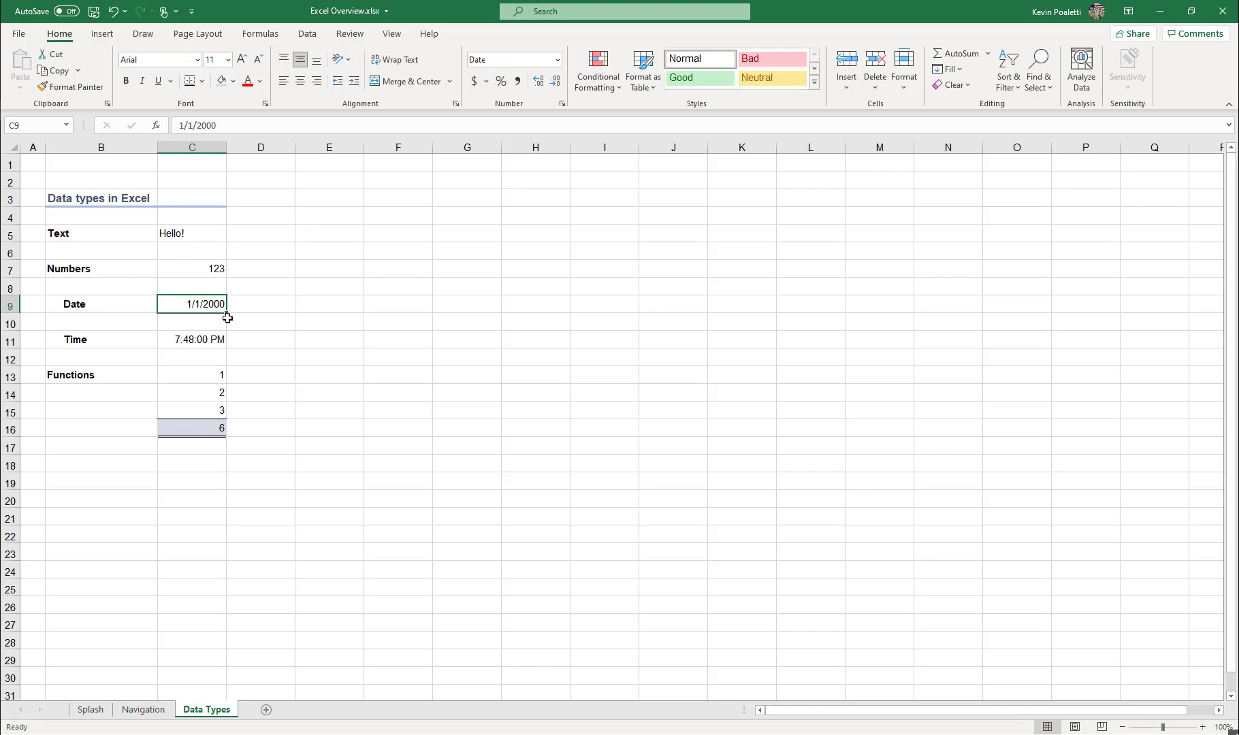
pyautogui.click(196, 340)
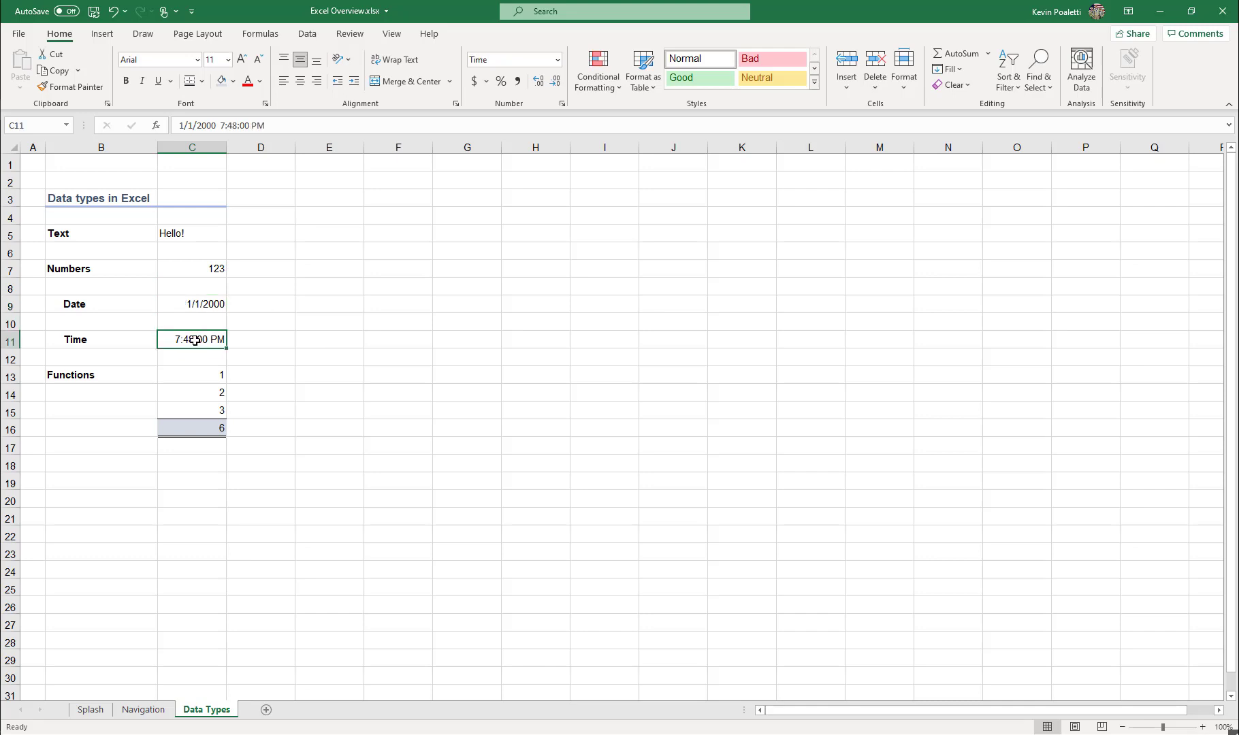
pyautogui.click(201, 303)
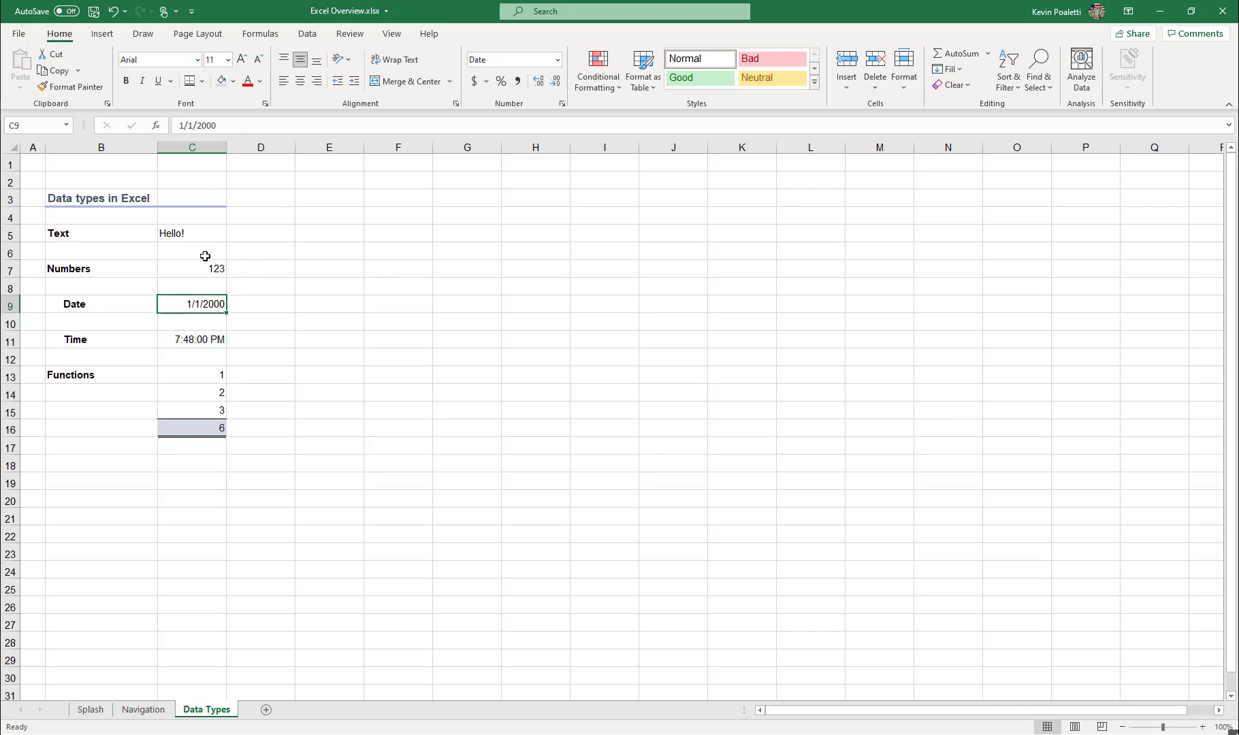
# Enter the date 1/1/2000 in cell D9, beside the existing date example.
pyautogui.click(275, 303)
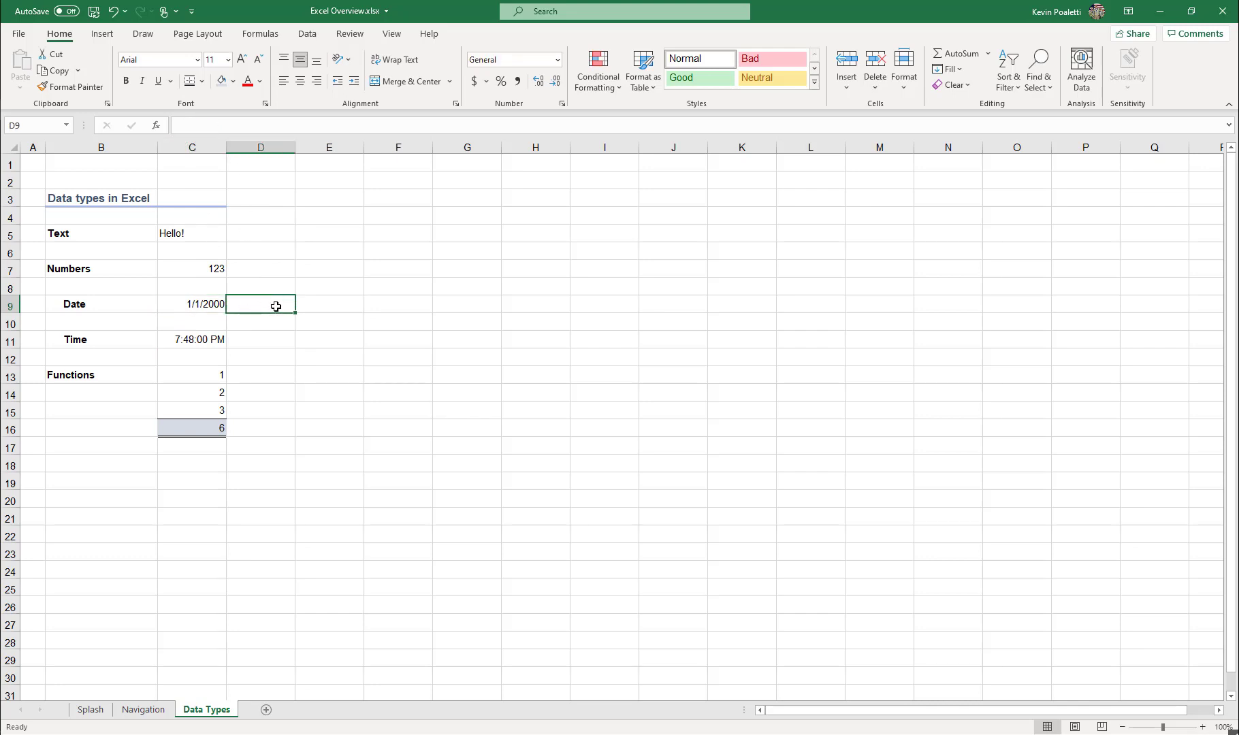
pyautogui.write('1/1/')
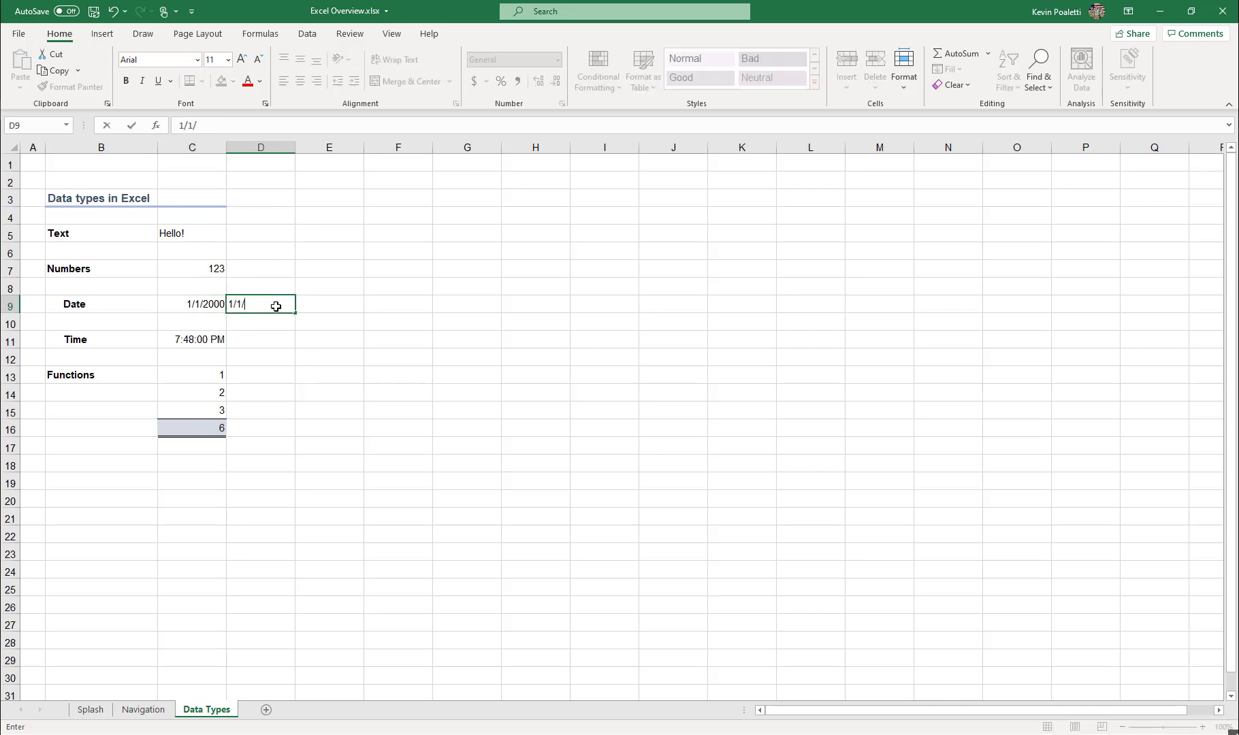
pyautogui.write('22')
pyautogui.write('000')
pyautogui.press('Return')
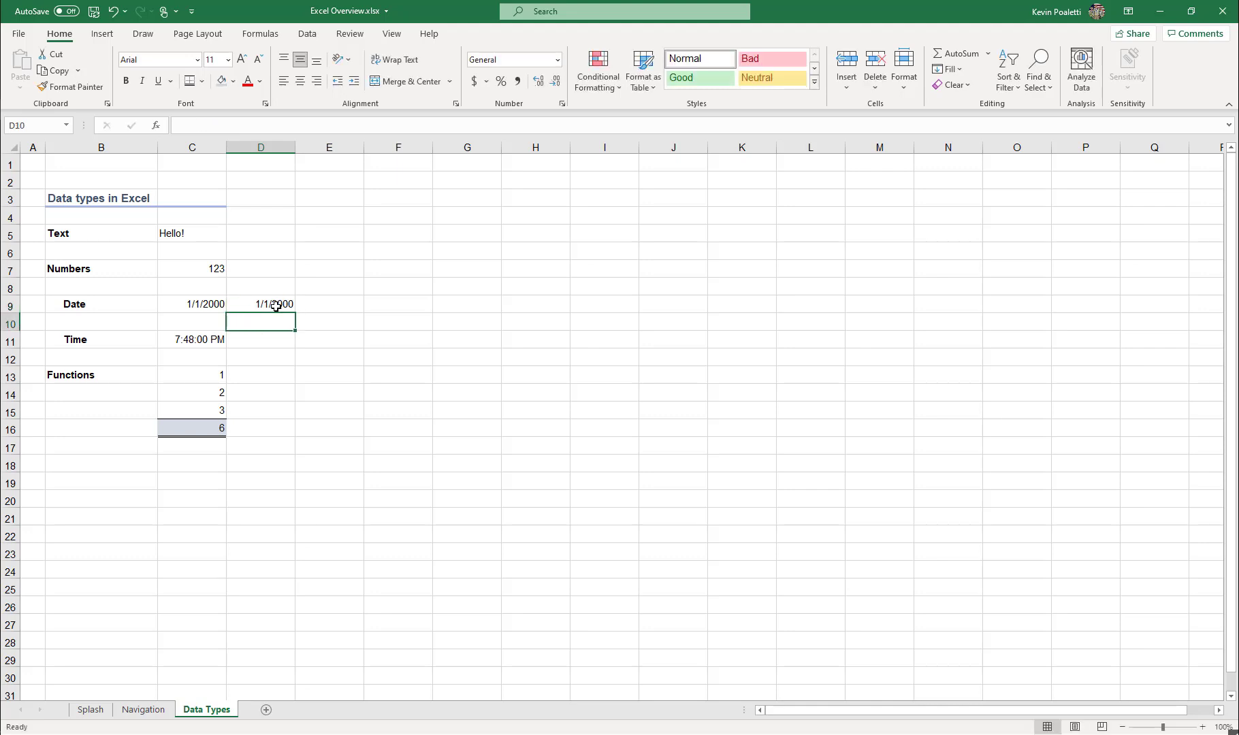
# Change the number format of the date in D9 to General.
pyautogui.click(277, 307)
pyautogui.click(558, 62)
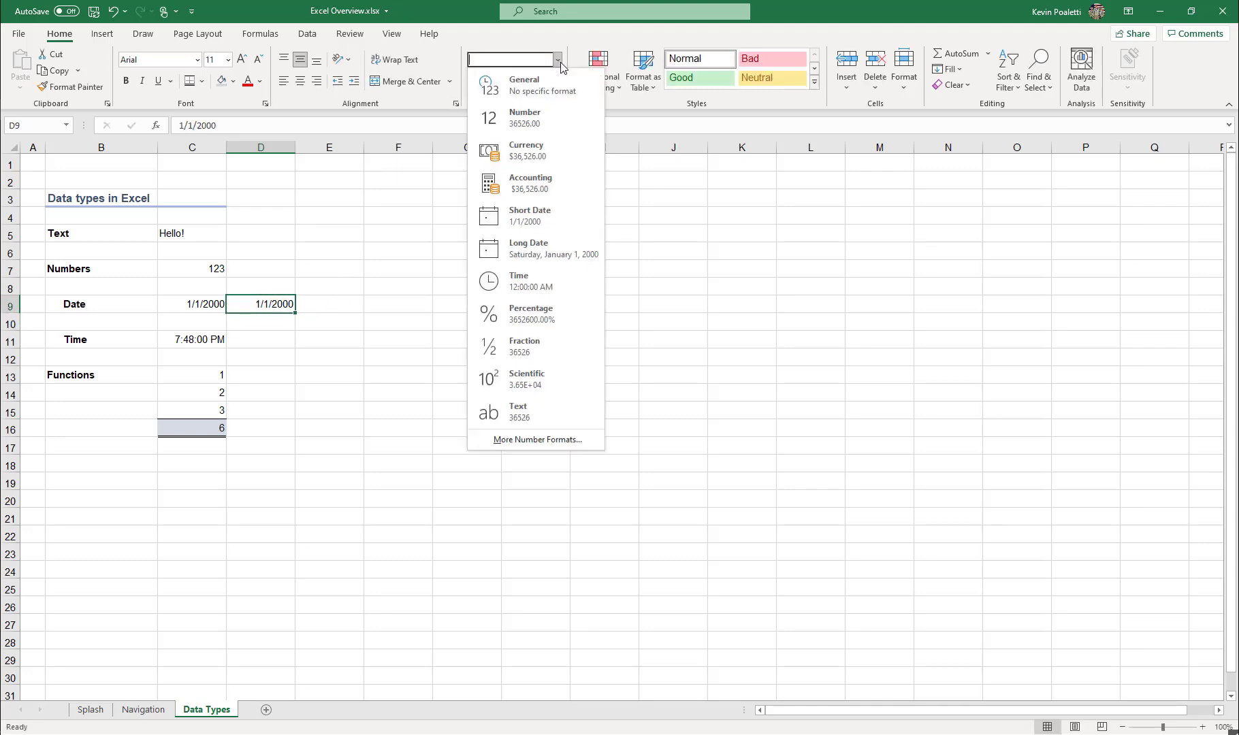
pyautogui.click(560, 89)
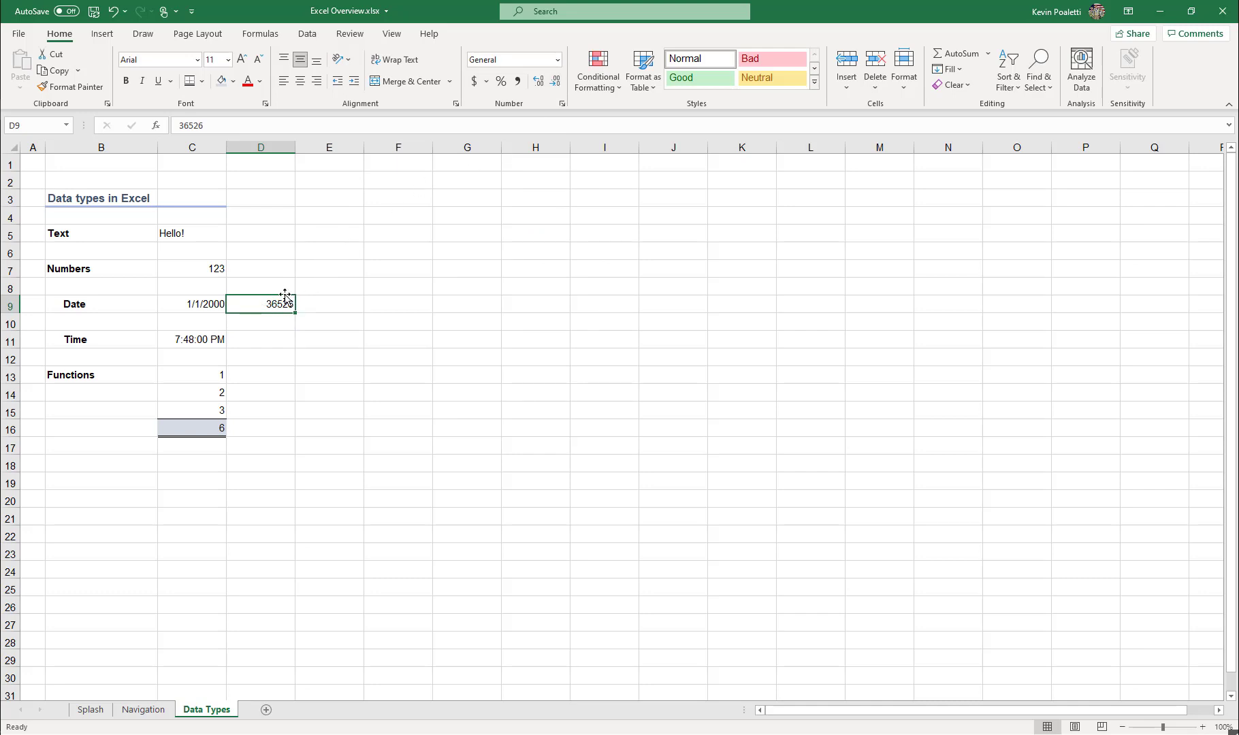
# Enter 1 in cell E9 and format it as Short Date.
pyautogui.click(313, 304)
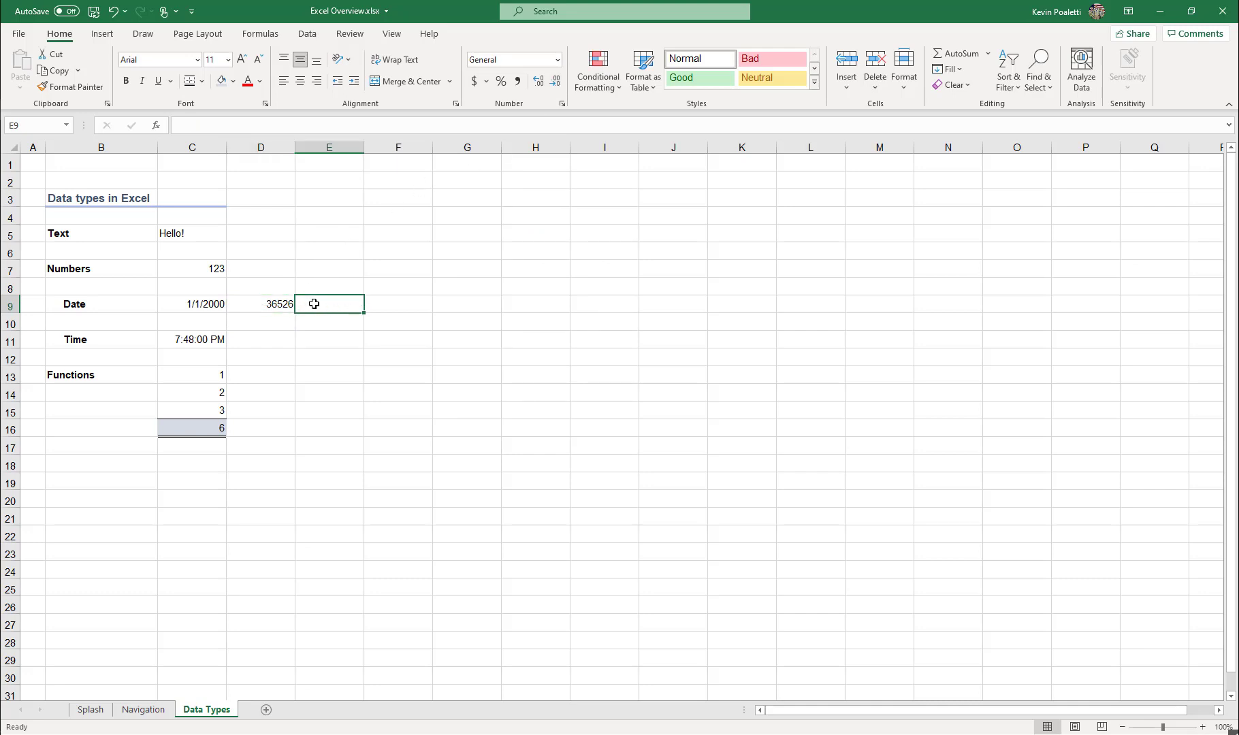
pyautogui.write('1')
pyautogui.press('Tab')
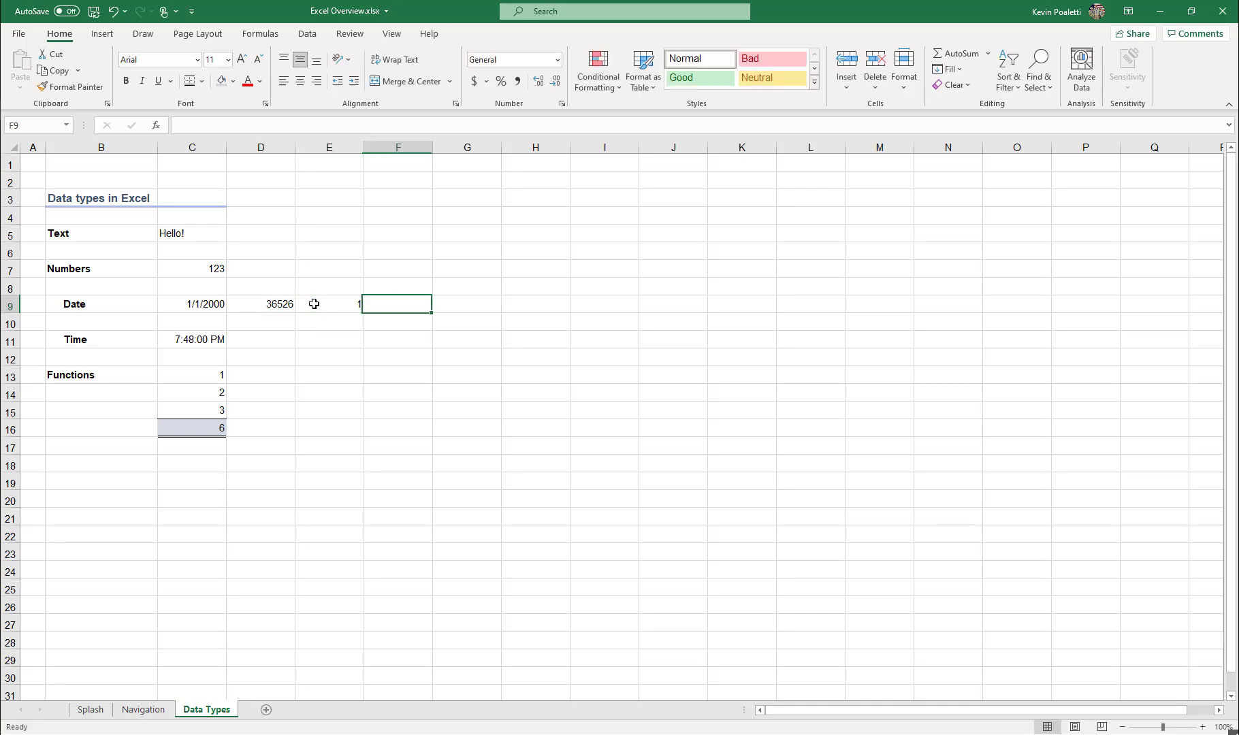
pyautogui.click(331, 304)
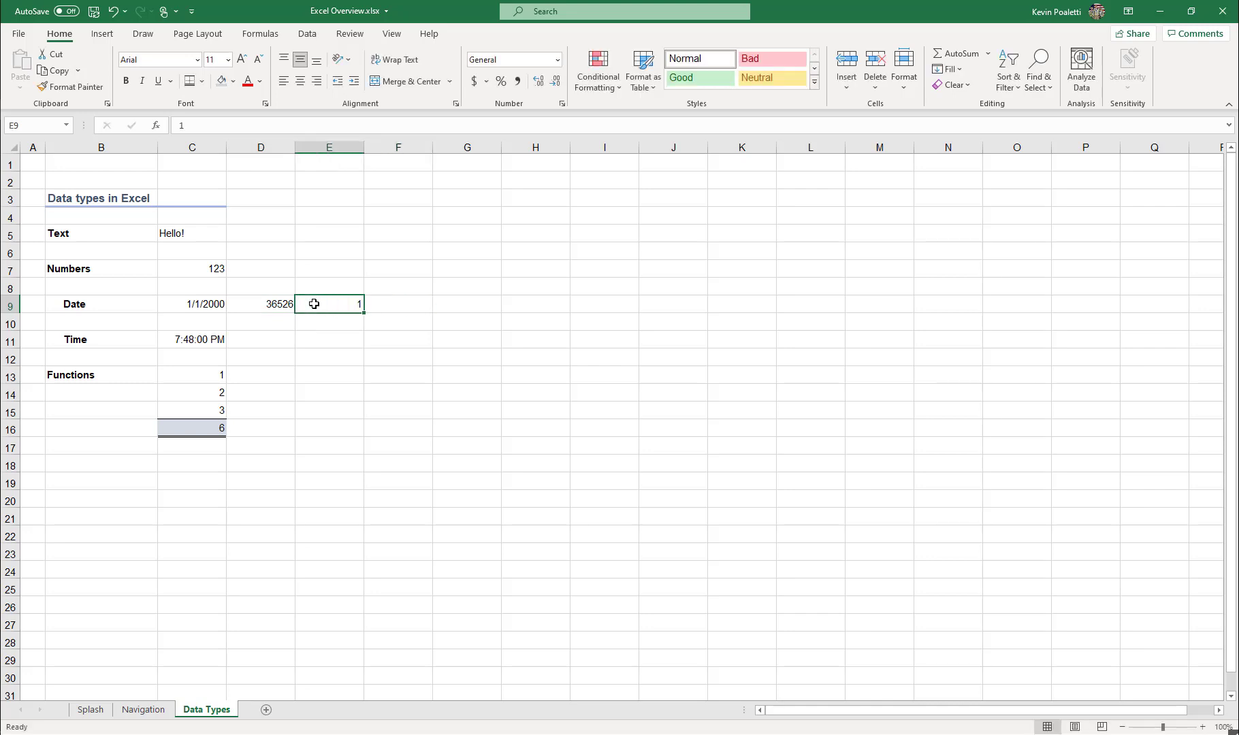
pyautogui.click(557, 60)
pyautogui.click(546, 212)
# Enter 1.8 in cell E11 of the Time row and format it as Time.
pyautogui.click(216, 339)
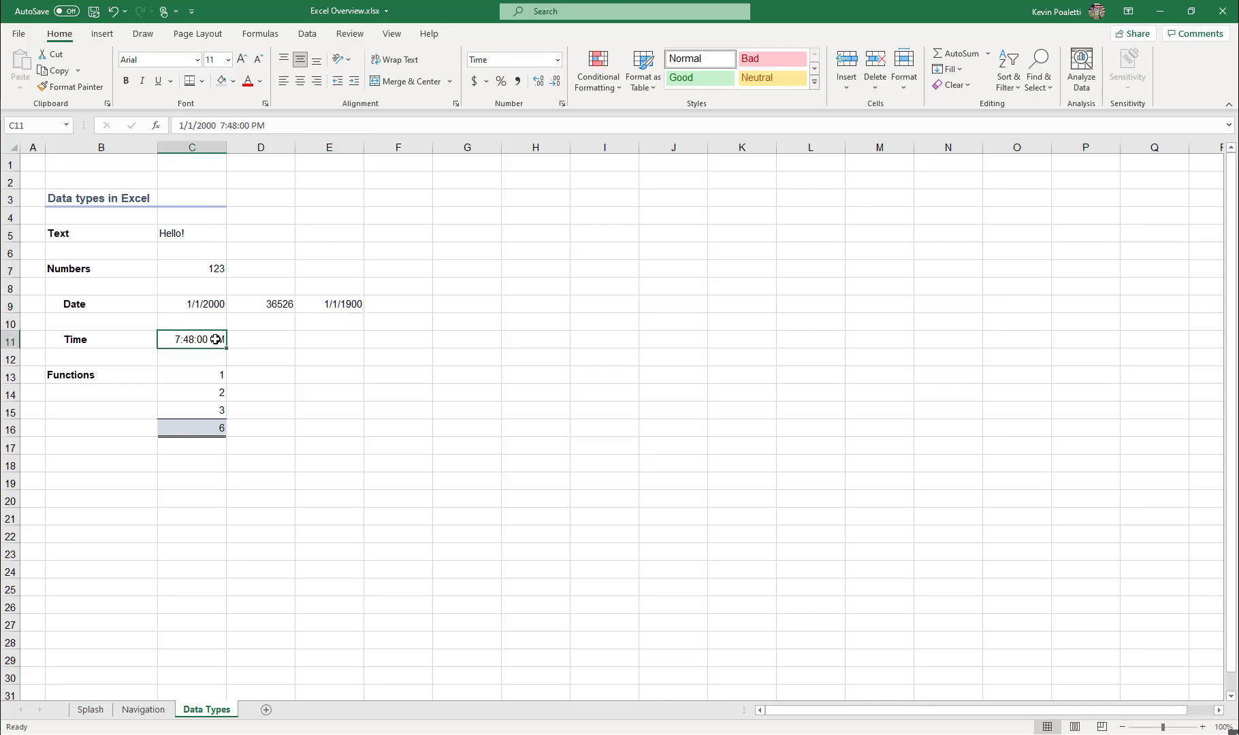
pyautogui.click(271, 338)
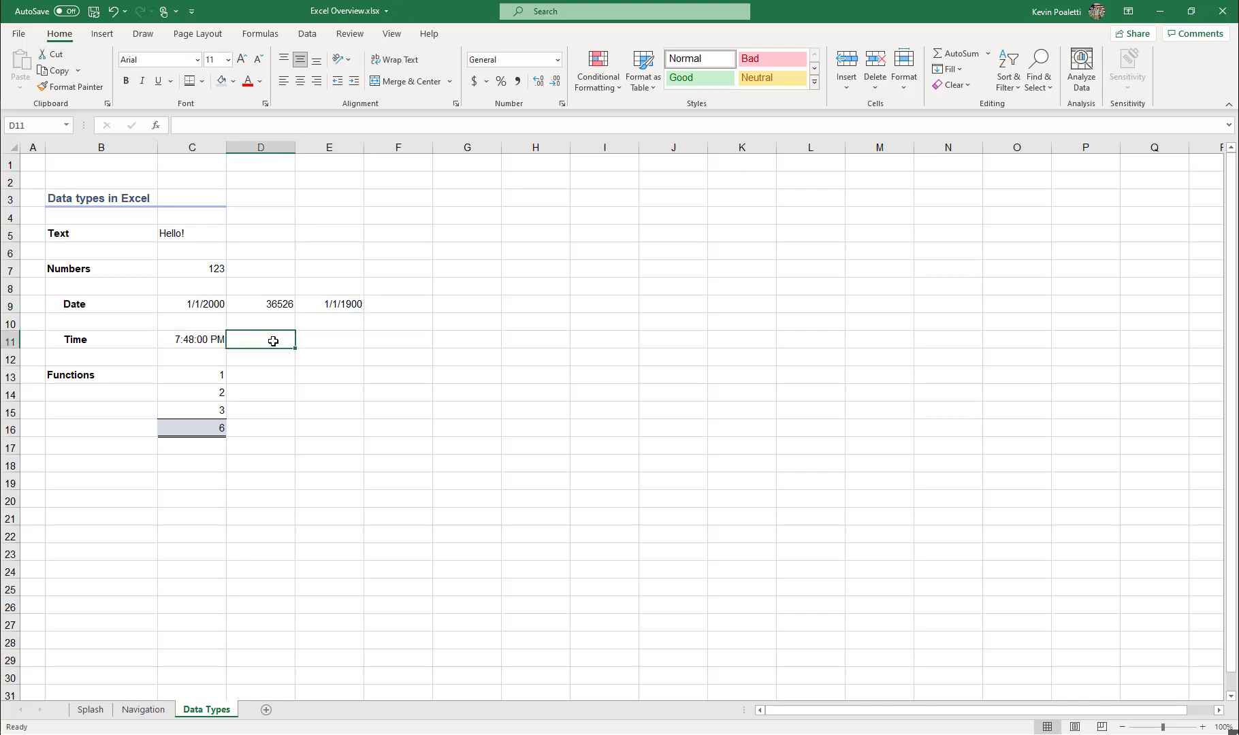
pyautogui.click(334, 342)
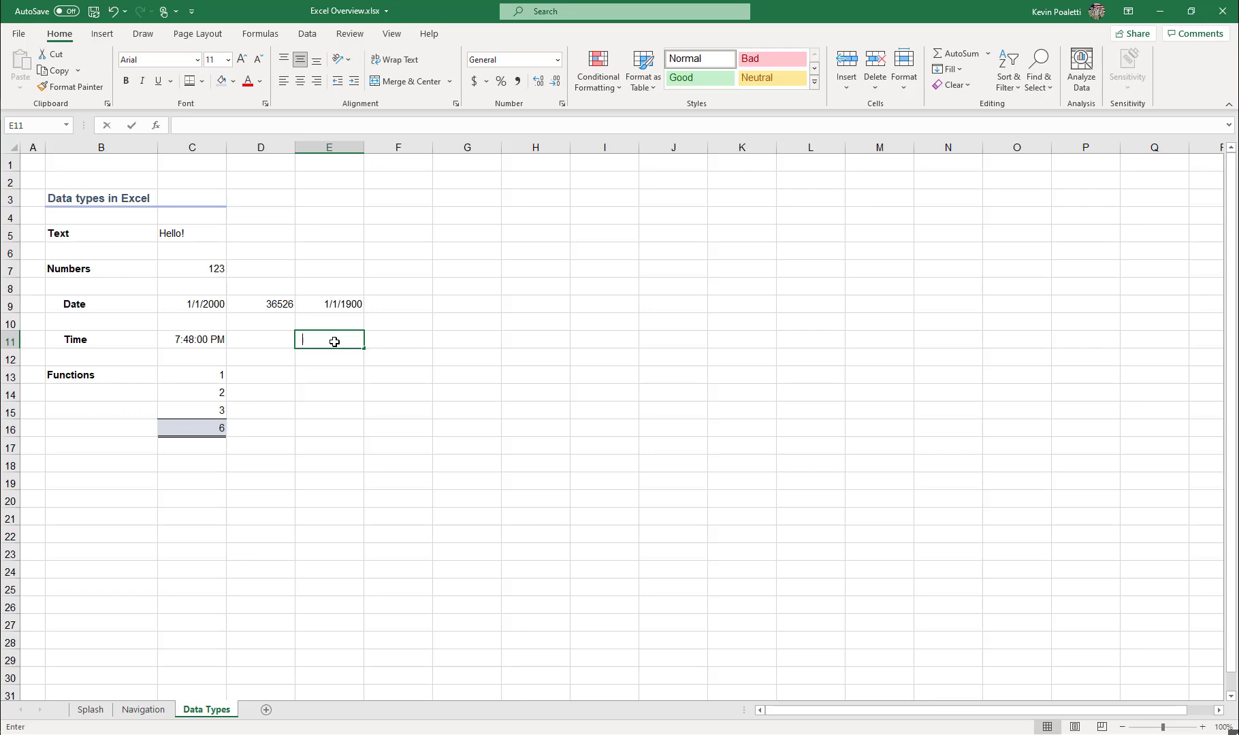
pyautogui.write('1.8')
pyautogui.press('Return')
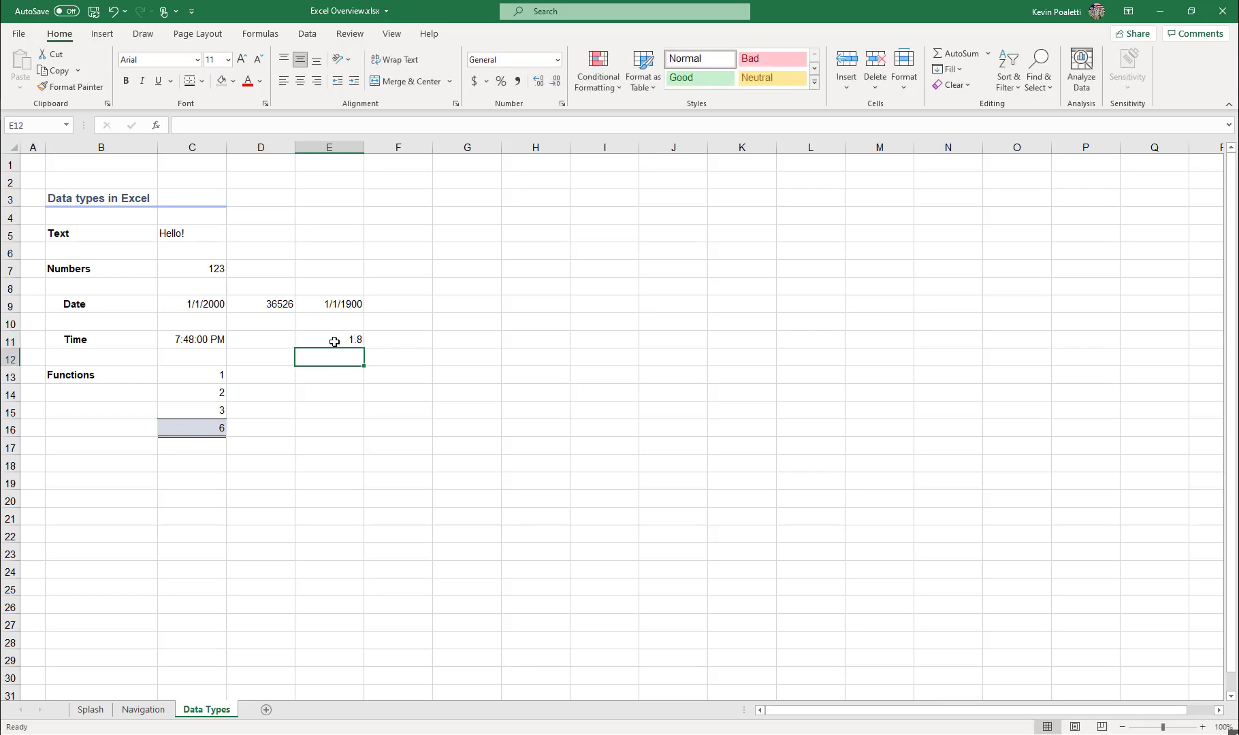
pyautogui.click(333, 340)
pyautogui.click(556, 60)
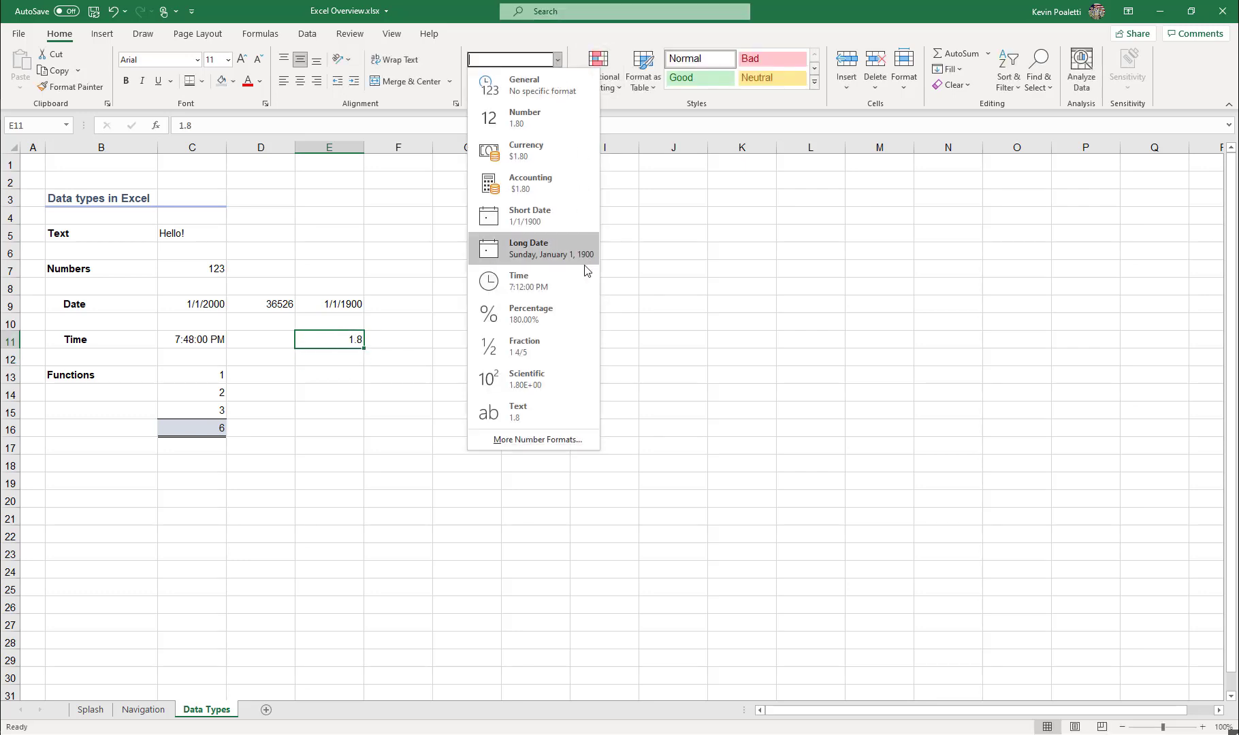
pyautogui.click(578, 276)
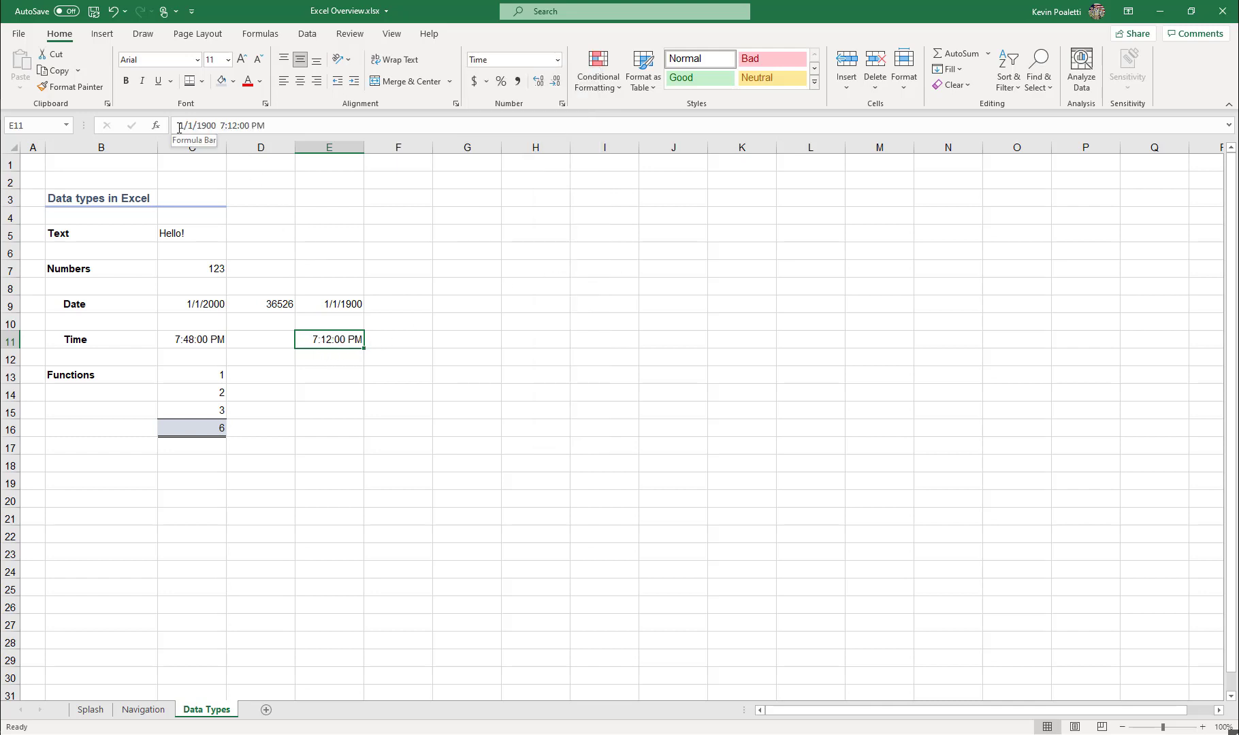
# Enter the formula =E9+50 in F9 to add 50 days to the date in E9, and review both cells.
pyautogui.click(386, 335)
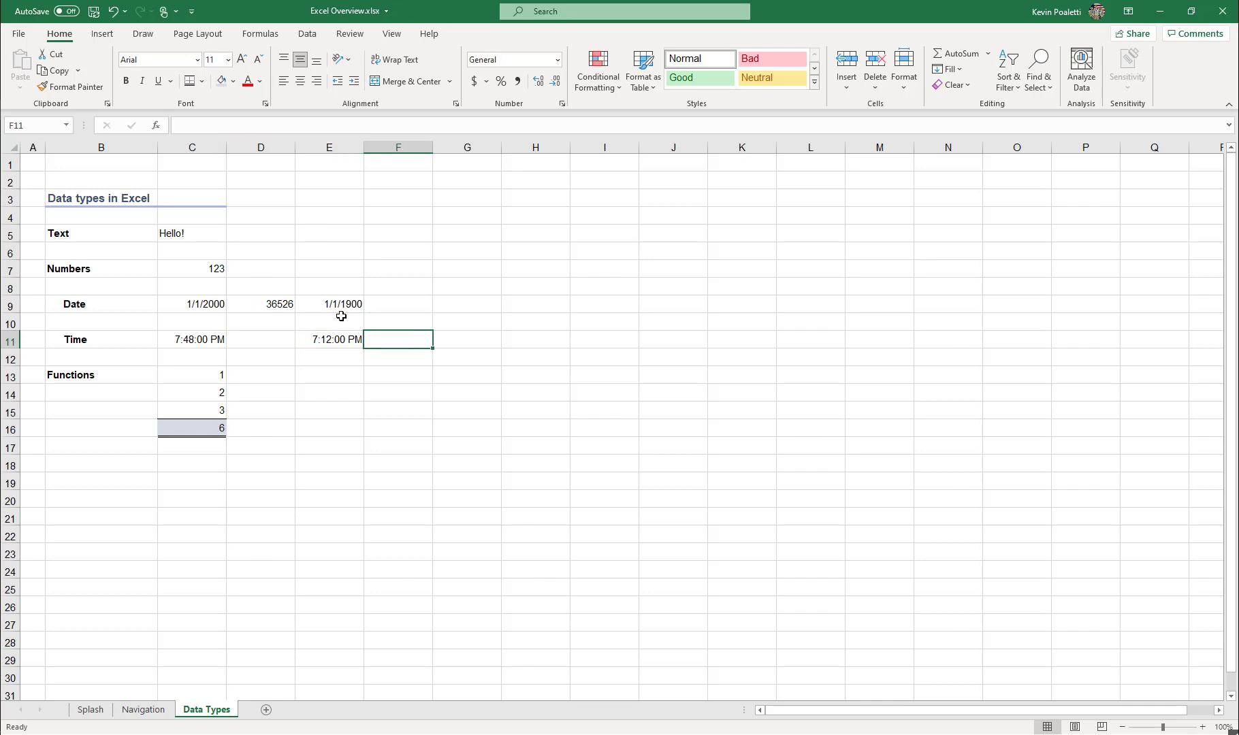
pyautogui.click(252, 303)
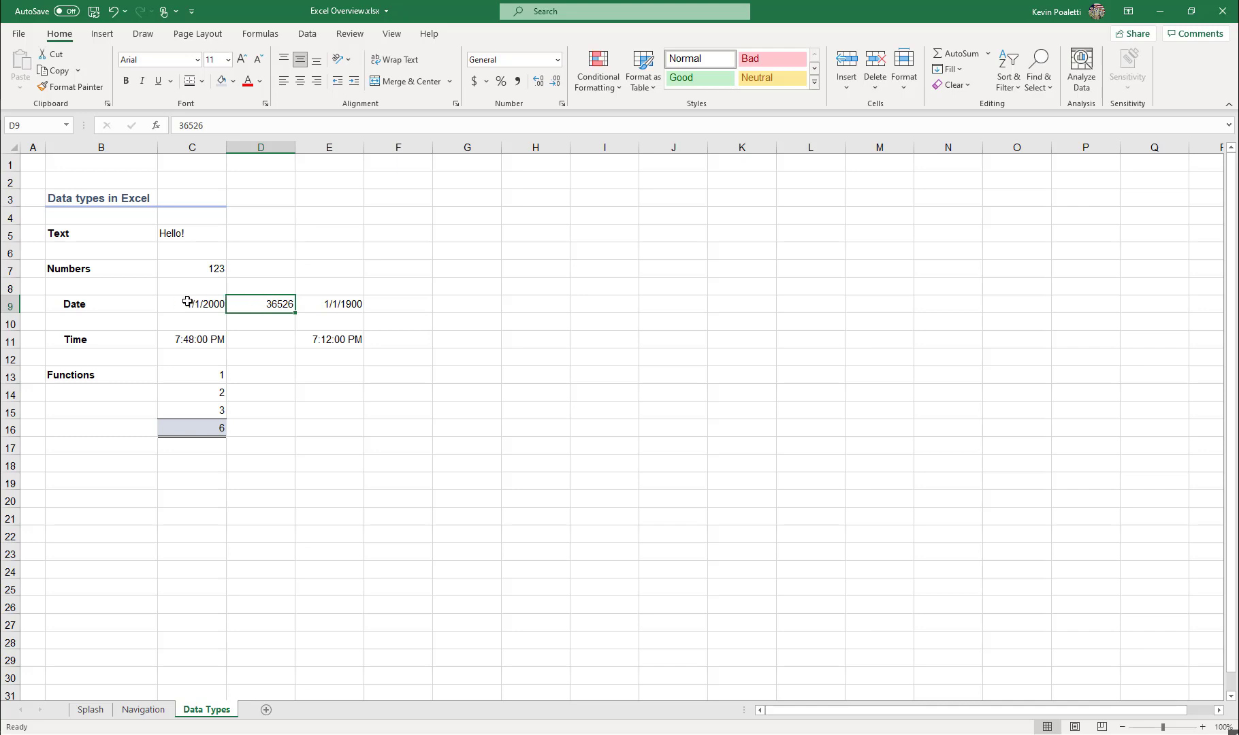
pyautogui.click(416, 308)
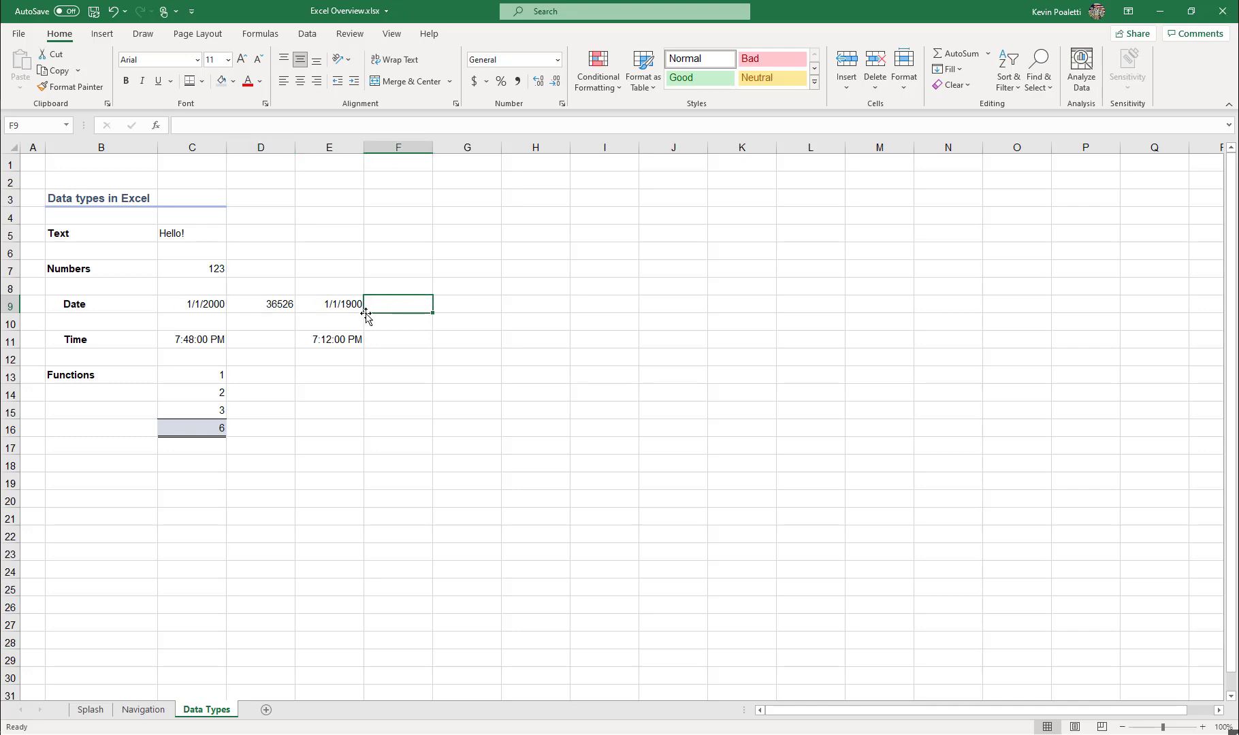
pyautogui.write('=')
pyautogui.press('Left')
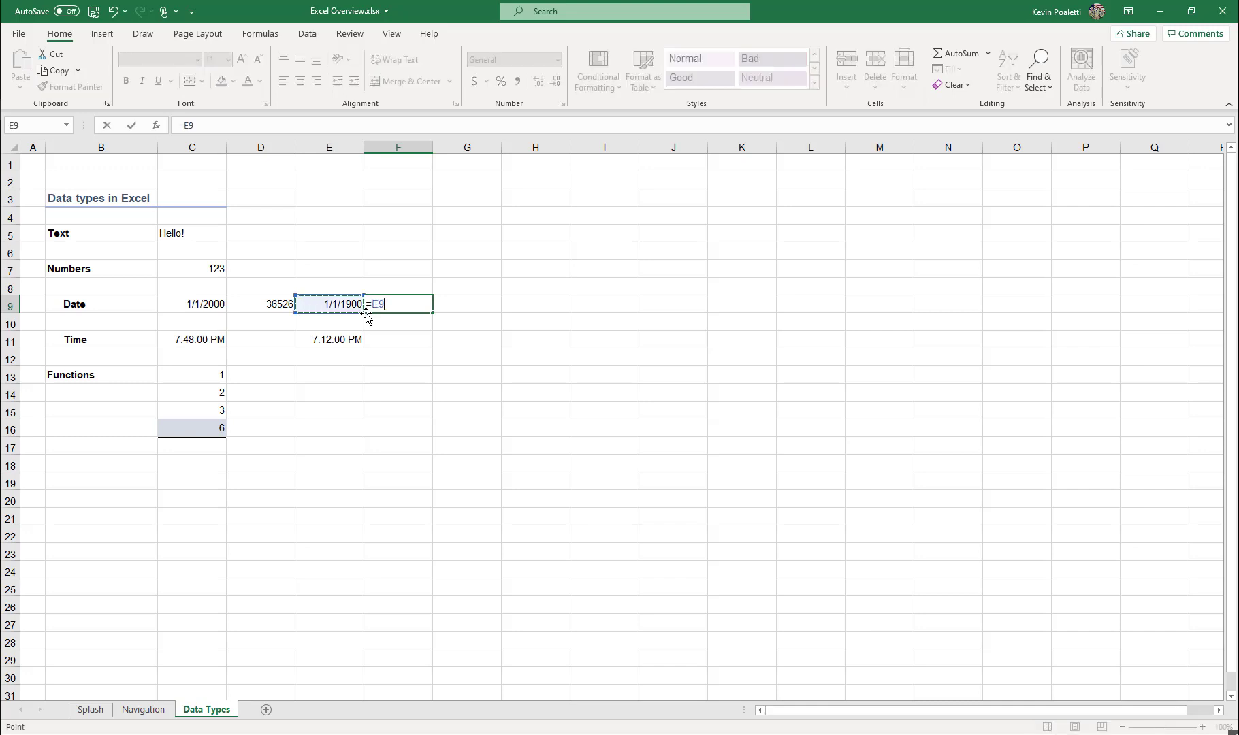
pyautogui.write('+50')
pyautogui.press('Return')
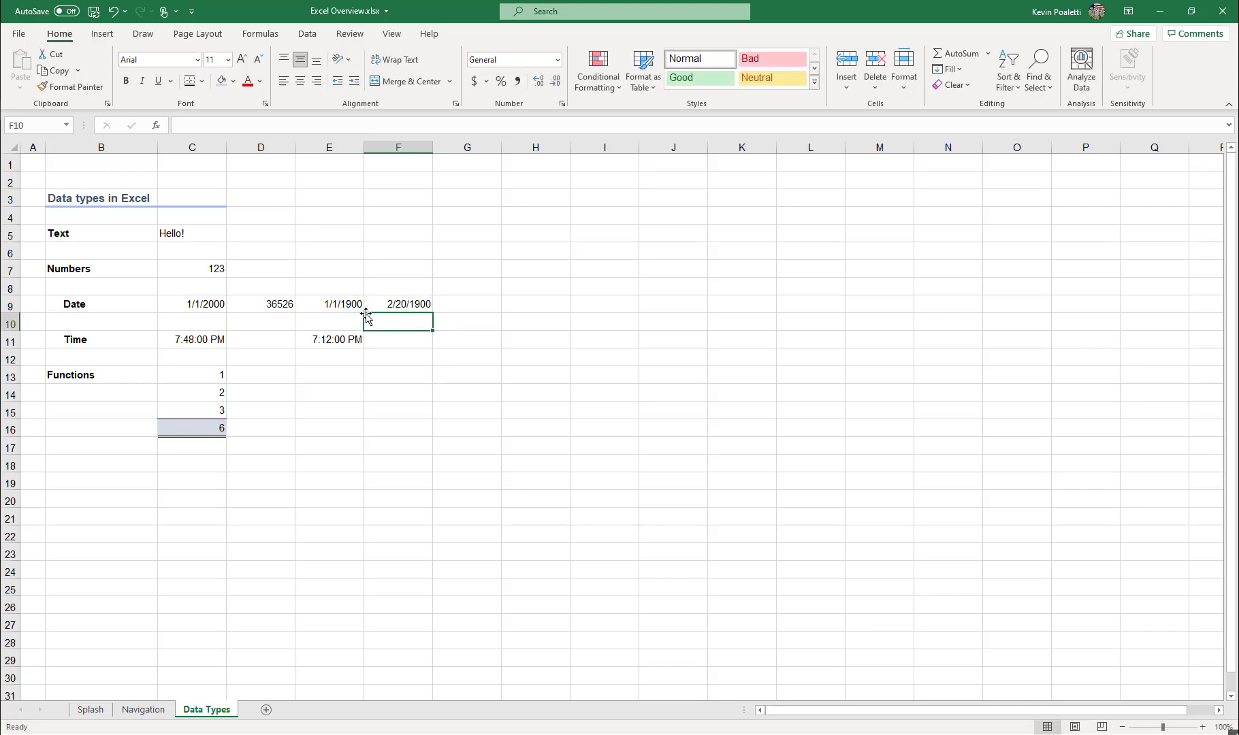
pyautogui.press('Up')
pyautogui.click(328, 307)
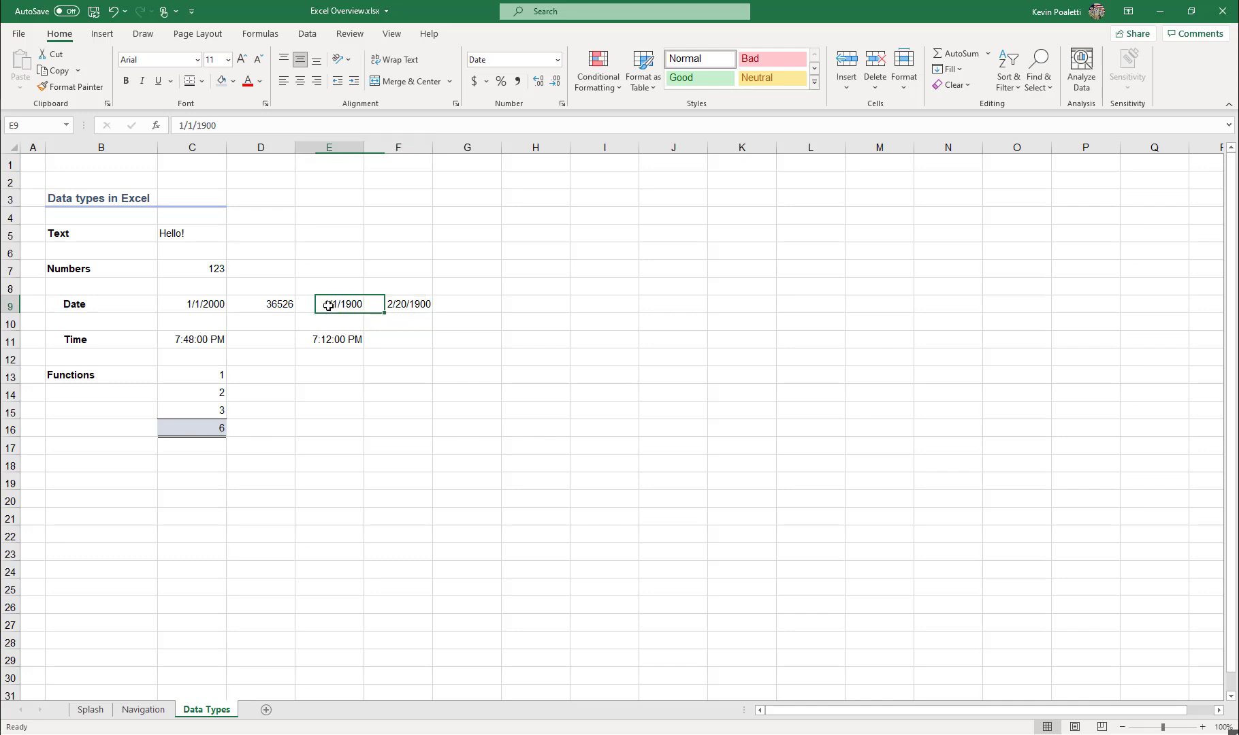
pyautogui.click(450, 304)
pyautogui.click(415, 304)
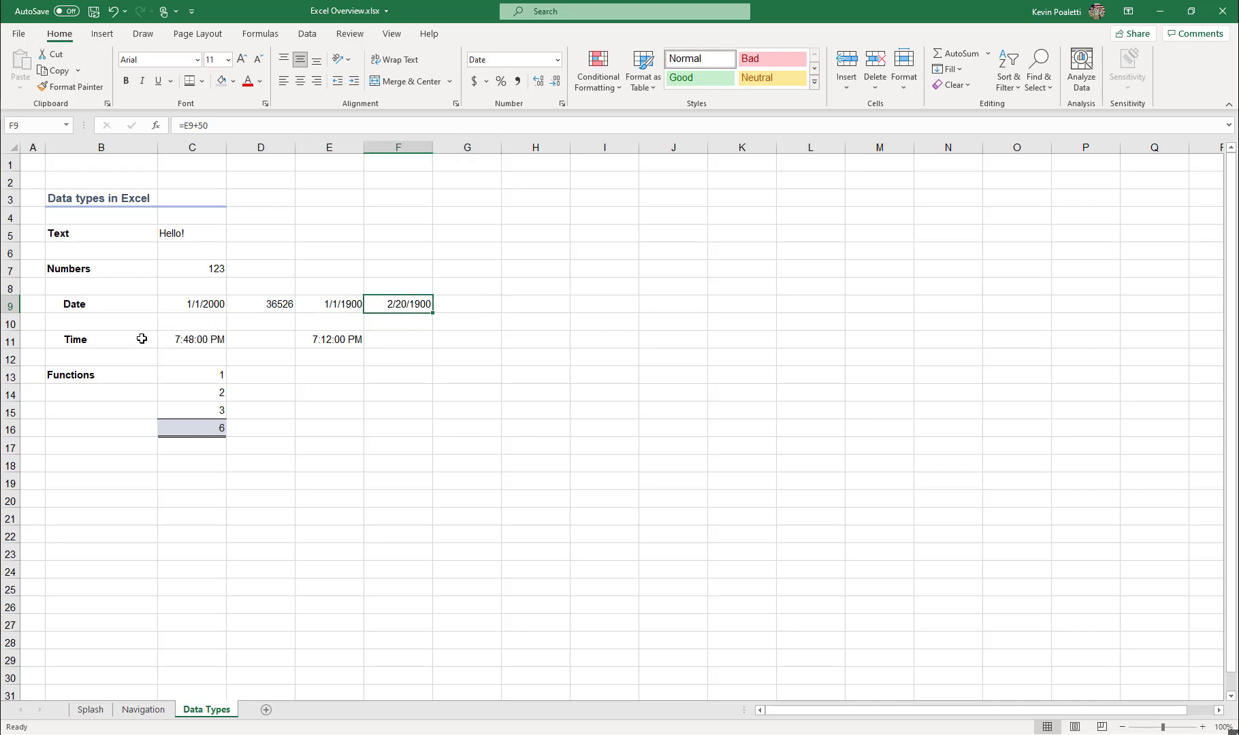
# Examine the numbers in C13:C15 and the function name and range argument of the SUM formula in C16, leaving it unchanged.
pyautogui.click(186, 374)
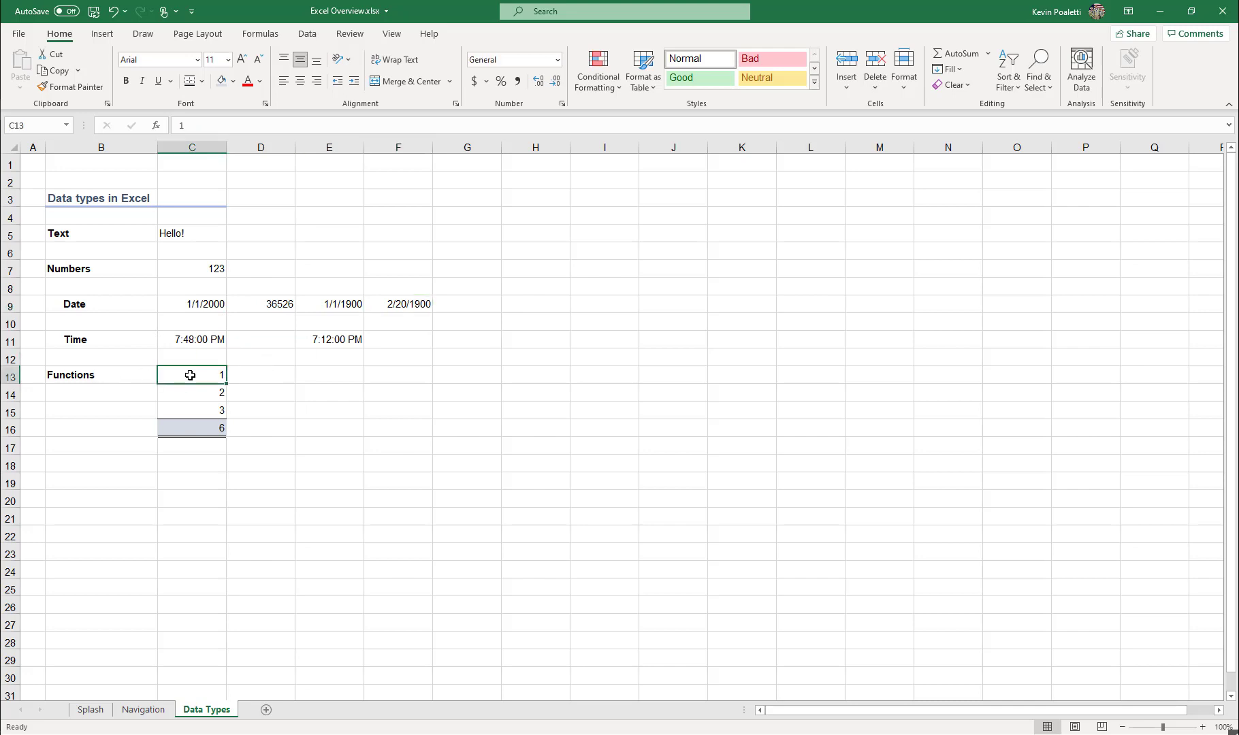
pyautogui.click(193, 389)
pyautogui.click(193, 406)
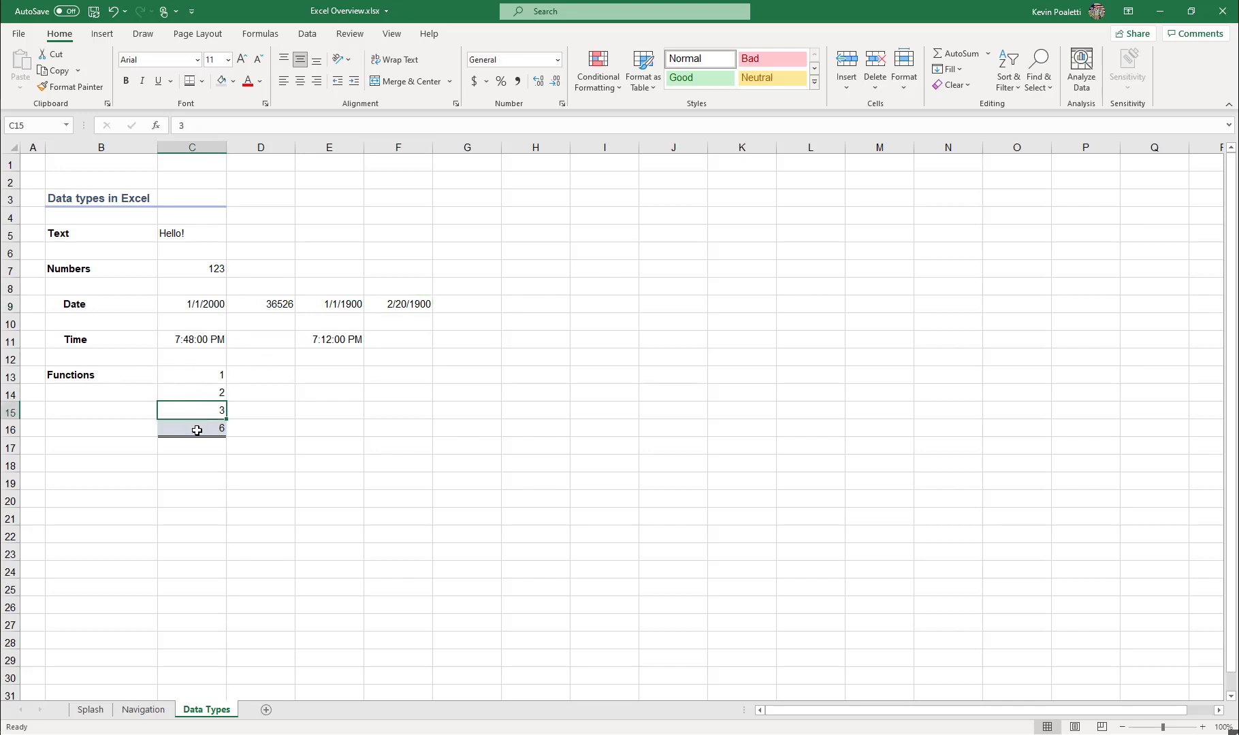
pyautogui.click(197, 429)
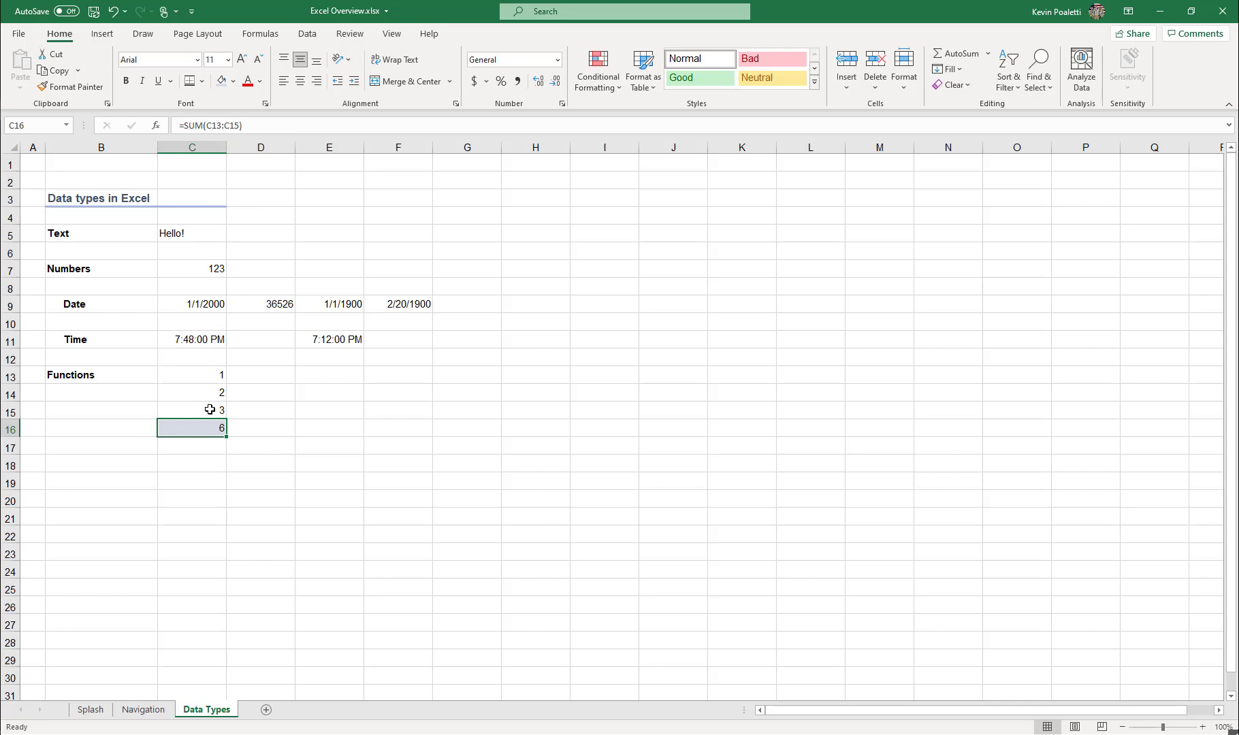
pyautogui.click(236, 125)
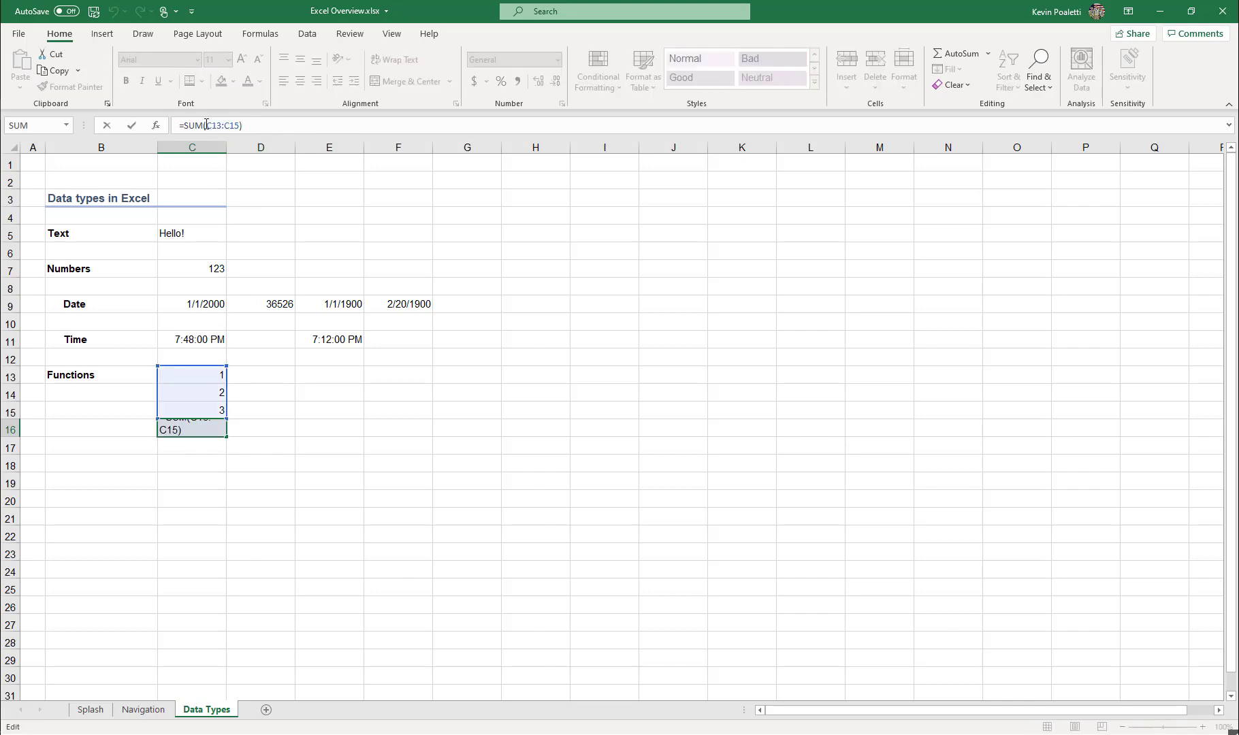
pyautogui.click(181, 126)
pyautogui.moveTo(184, 125); pyautogui.dragTo(199, 126)
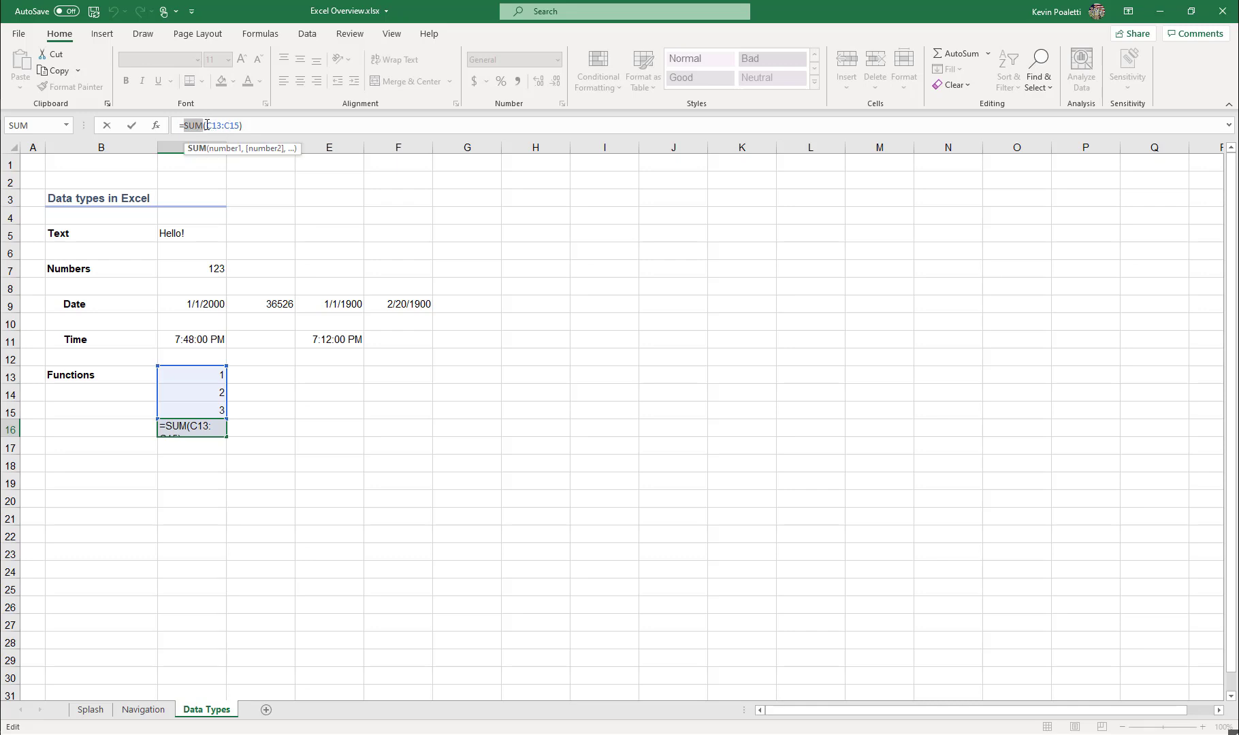
pyautogui.moveTo(206, 125); pyautogui.dragTo(249, 124)
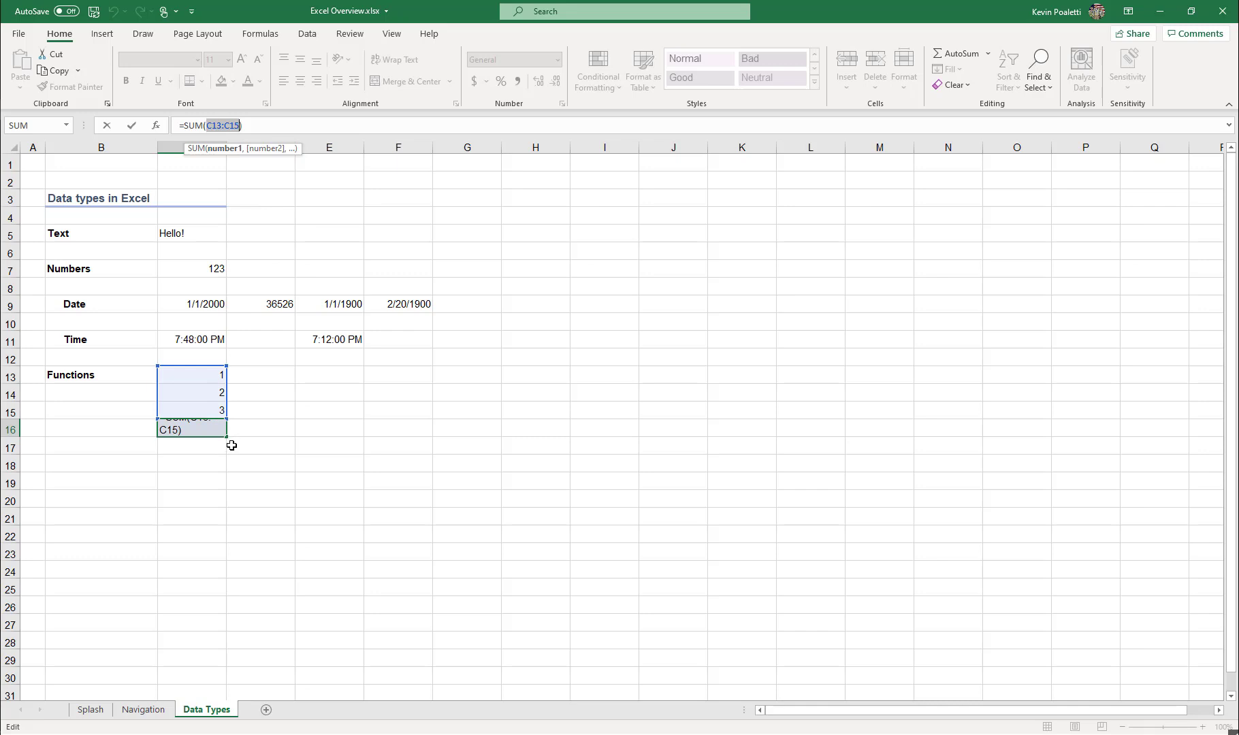
pyautogui.hotkey('ctrl', 'Return')
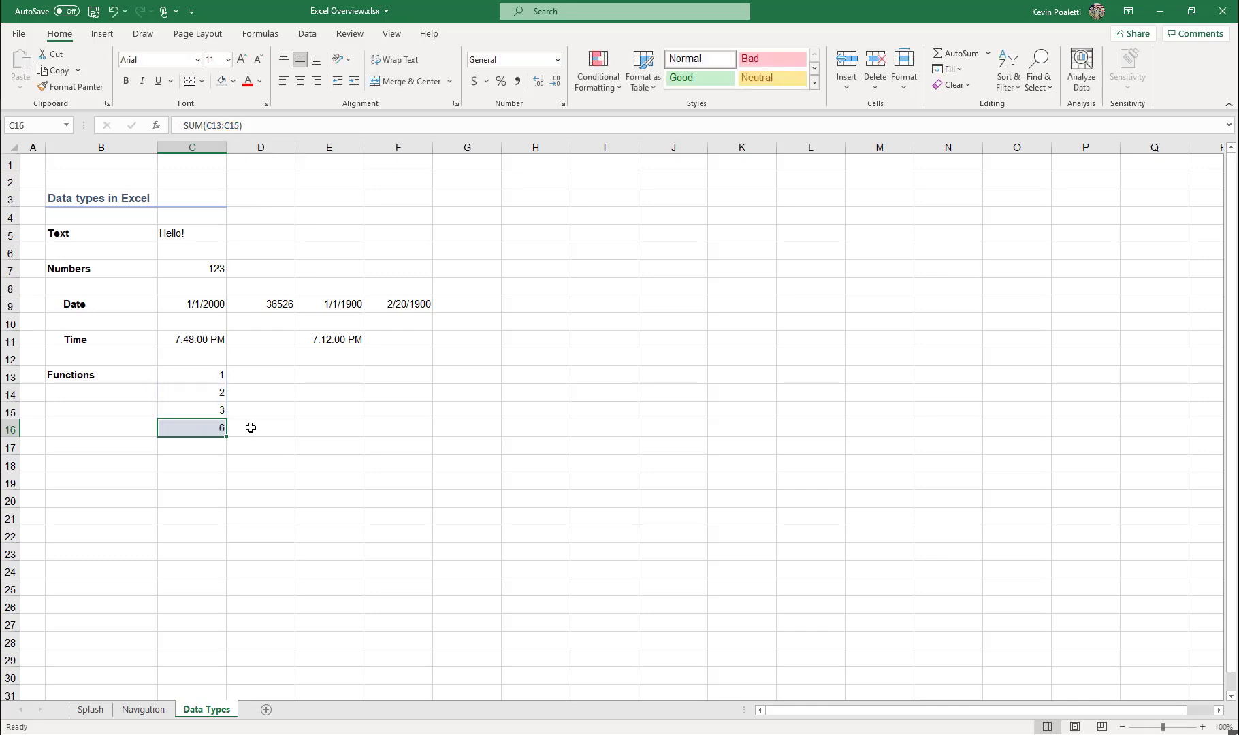
# Change the value in C13 to 5 and check the SUM formula cell C16.
pyautogui.click(194, 371)
pyautogui.write('5')
pyautogui.press('Return')
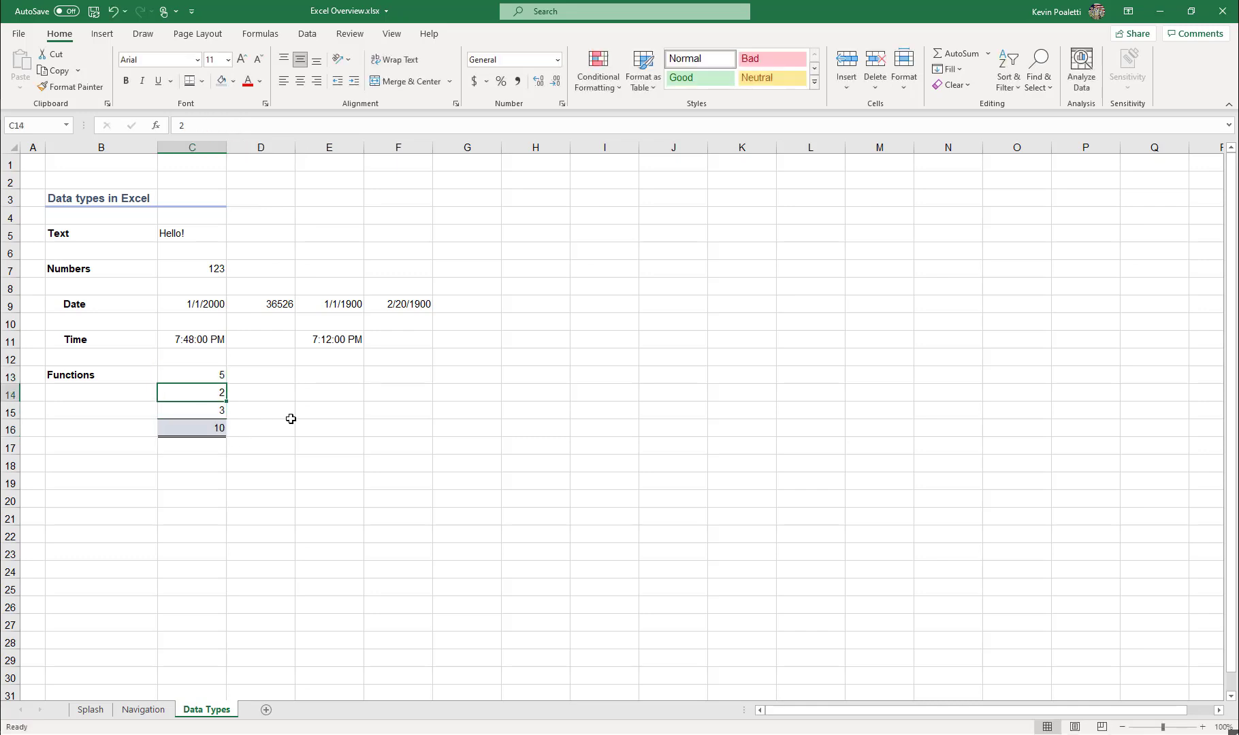
pyautogui.press('Down')
pyautogui.press('Down')
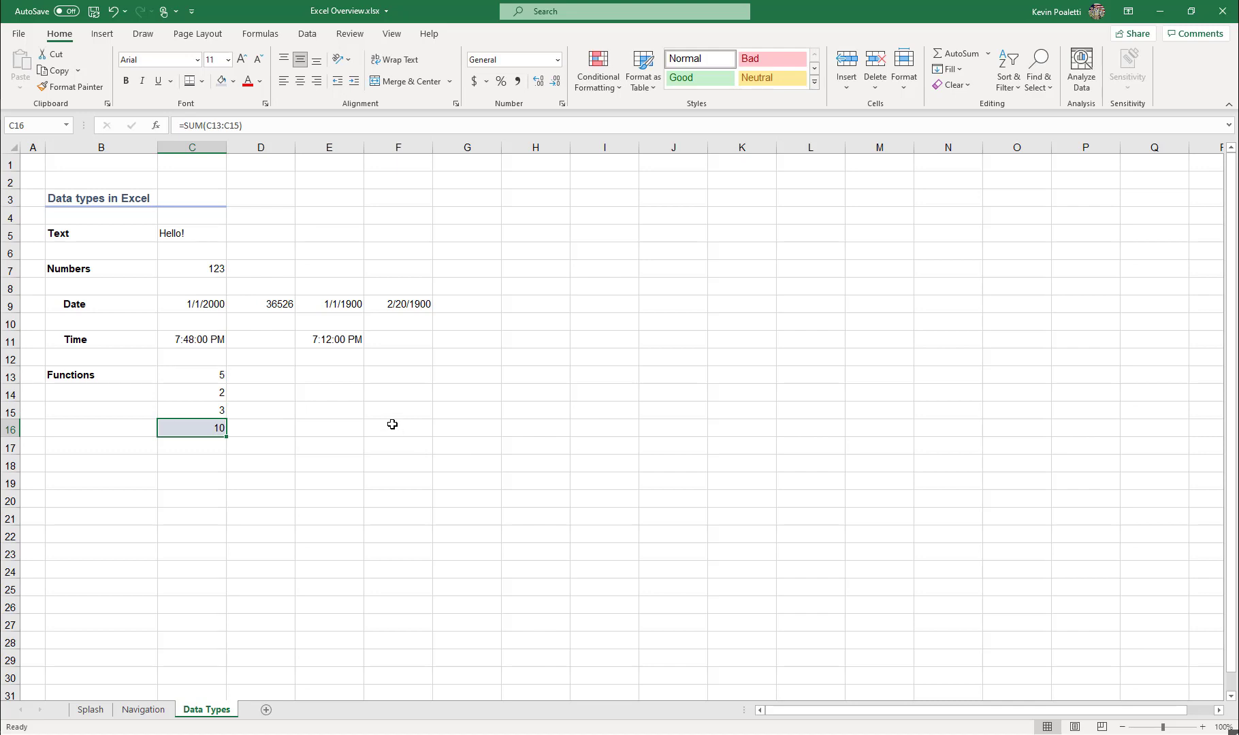
# Enter the mixed text and number value Text123 in cell C18 and select that cell.
pyautogui.click(195, 466)
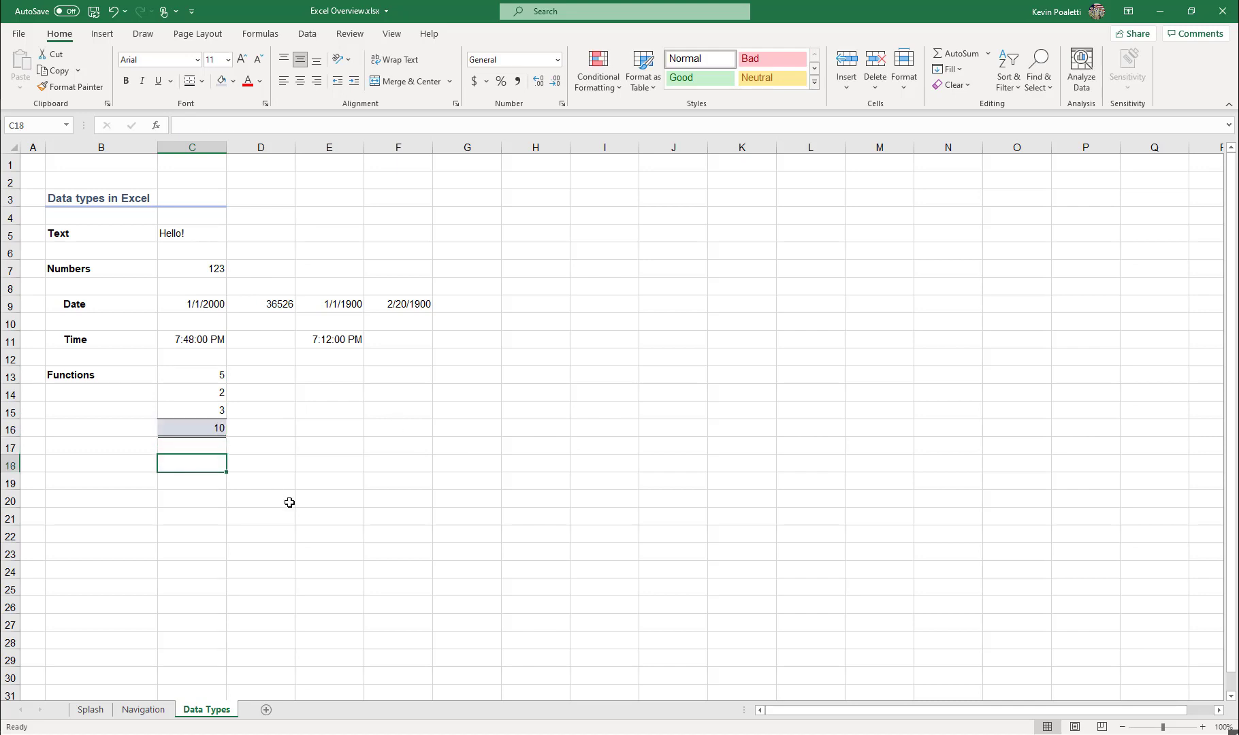
pyautogui.write('Text123')
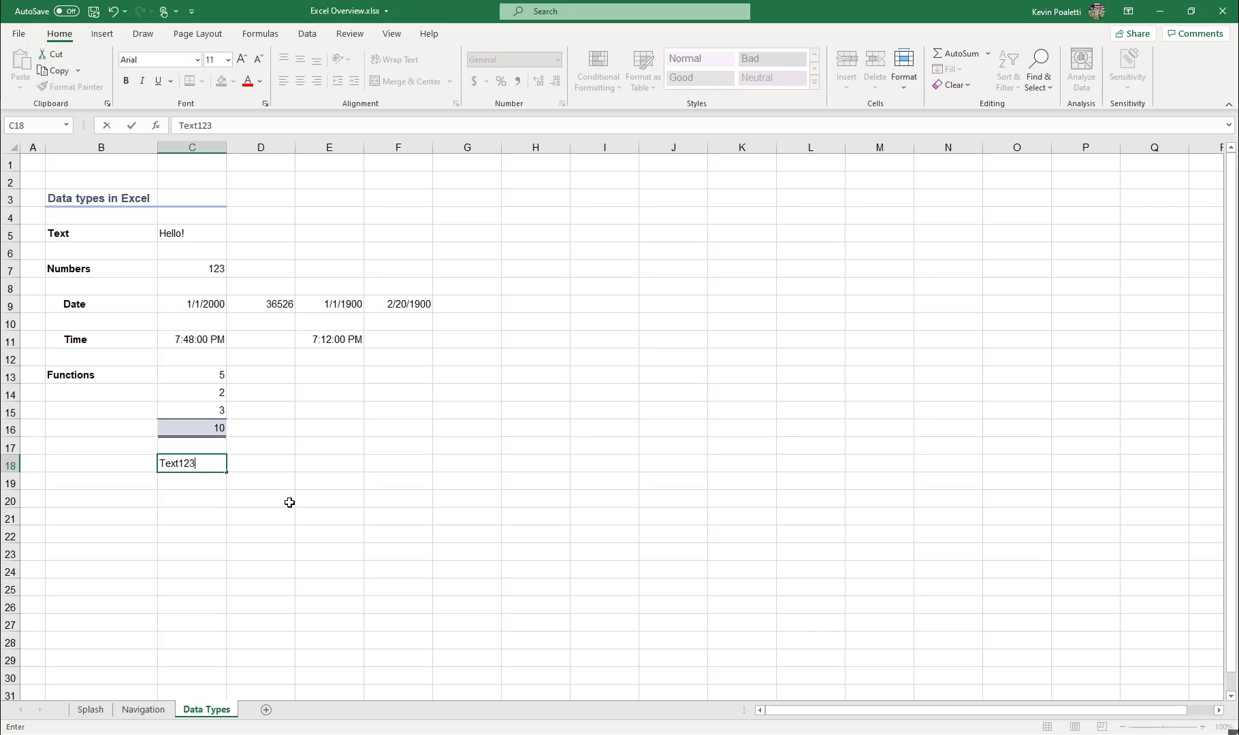
pyautogui.press('Return')
pyautogui.click(197, 463)
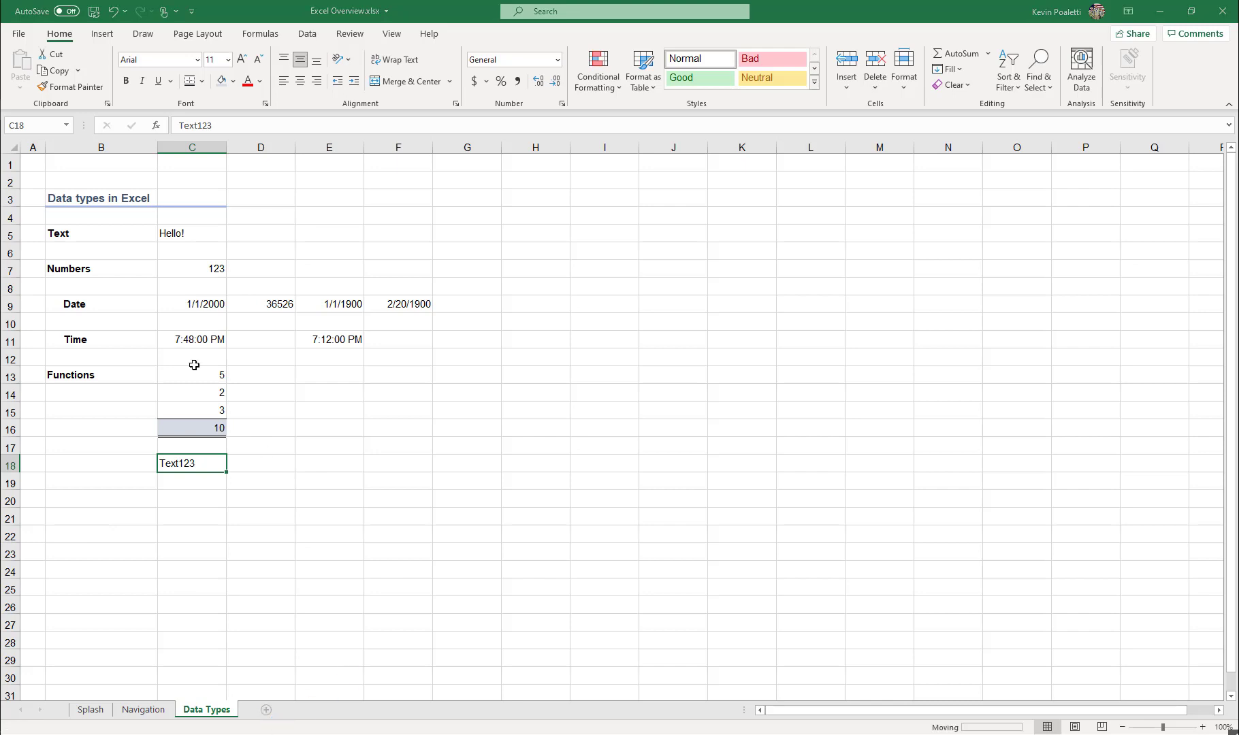
# On a new worksheet after Data Types, enter the column headers Customer ID, Item, Quantity and Sales in A1:D1.
pyautogui.doubleClick(37, 164)
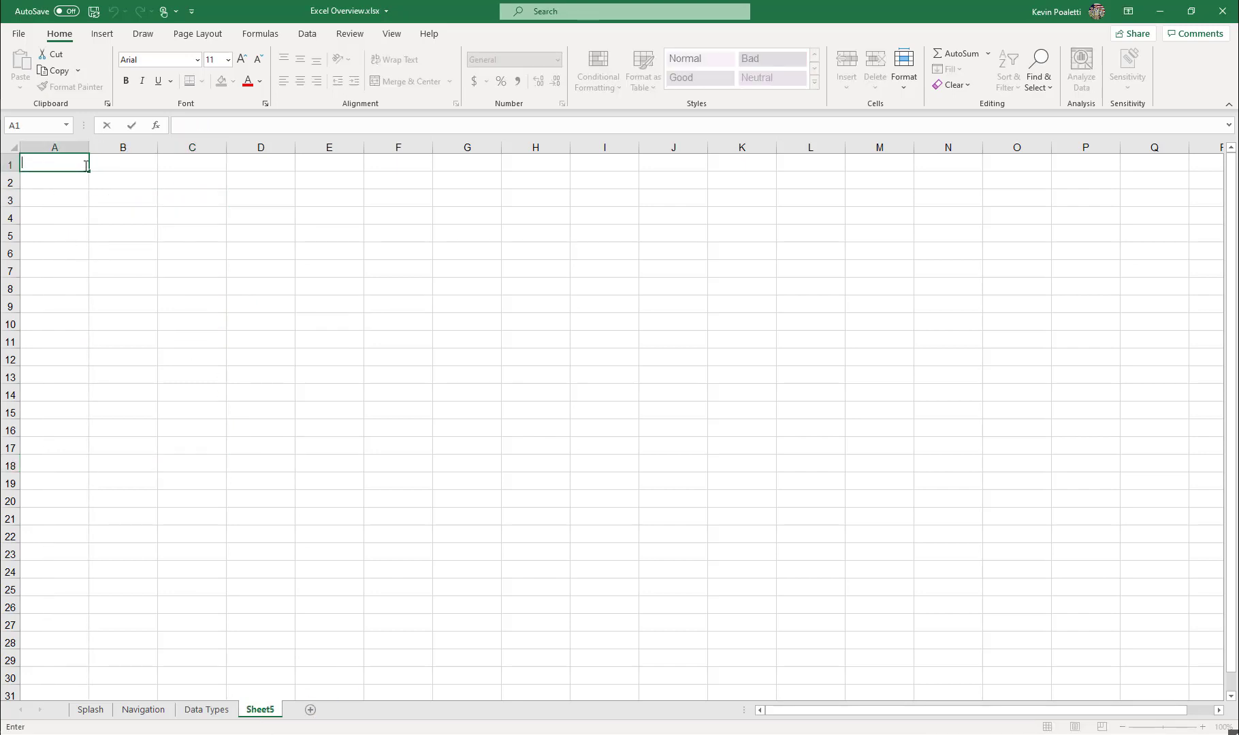
pyautogui.write('I')
pyautogui.press('BackSpace')
pyautogui.write('Cis')
pyautogui.press('BackSpace')
pyautogui.press('BackSpace')
pyautogui.write('ustomer ID')
pyautogui.press('Tab')
pyautogui.write('Item')
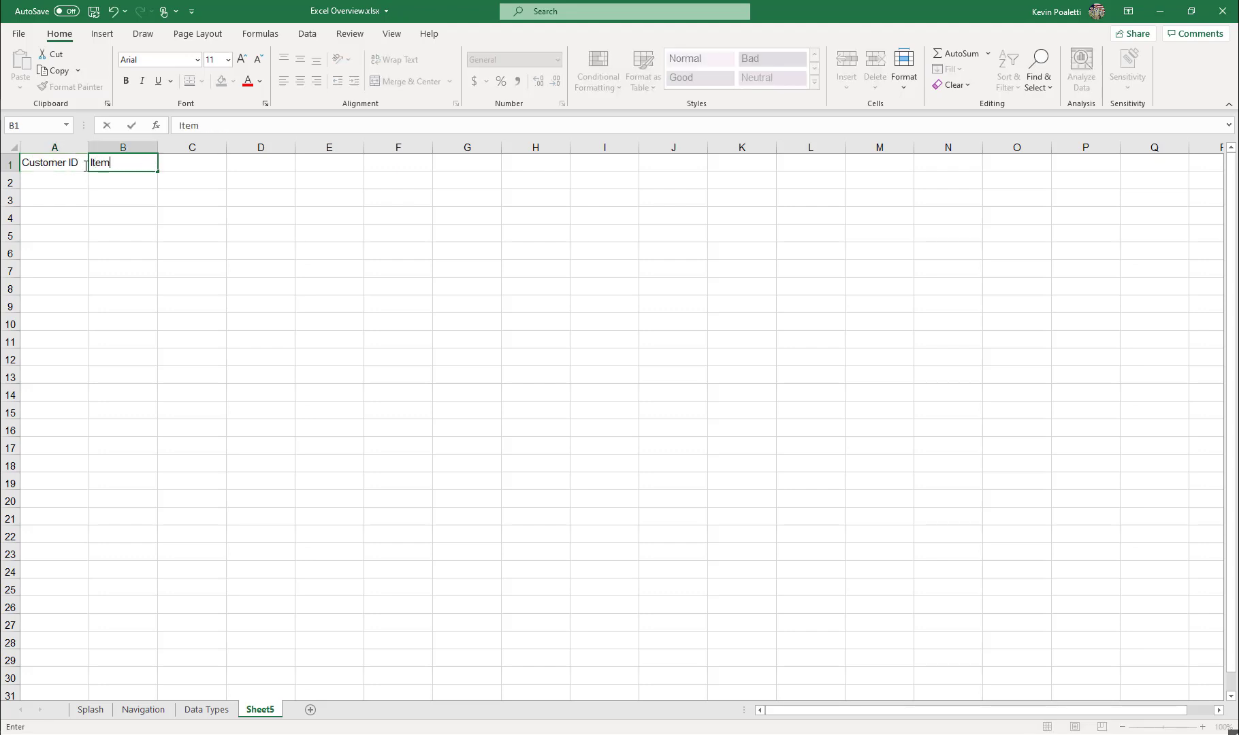
pyautogui.press('Tab')
pyautogui.write('Q')
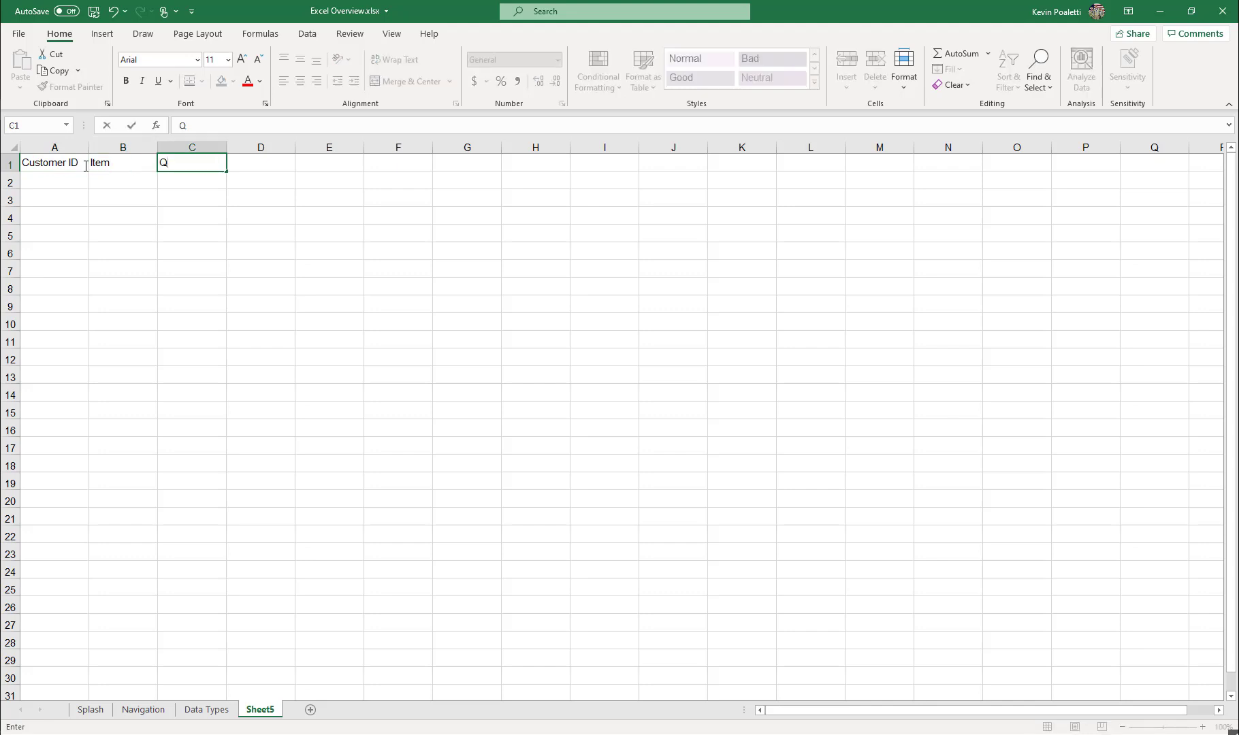
pyautogui.write('uantity')
pyautogui.press('Tab')
pyautogui.write('Sales')
pyautogui.press('Return')
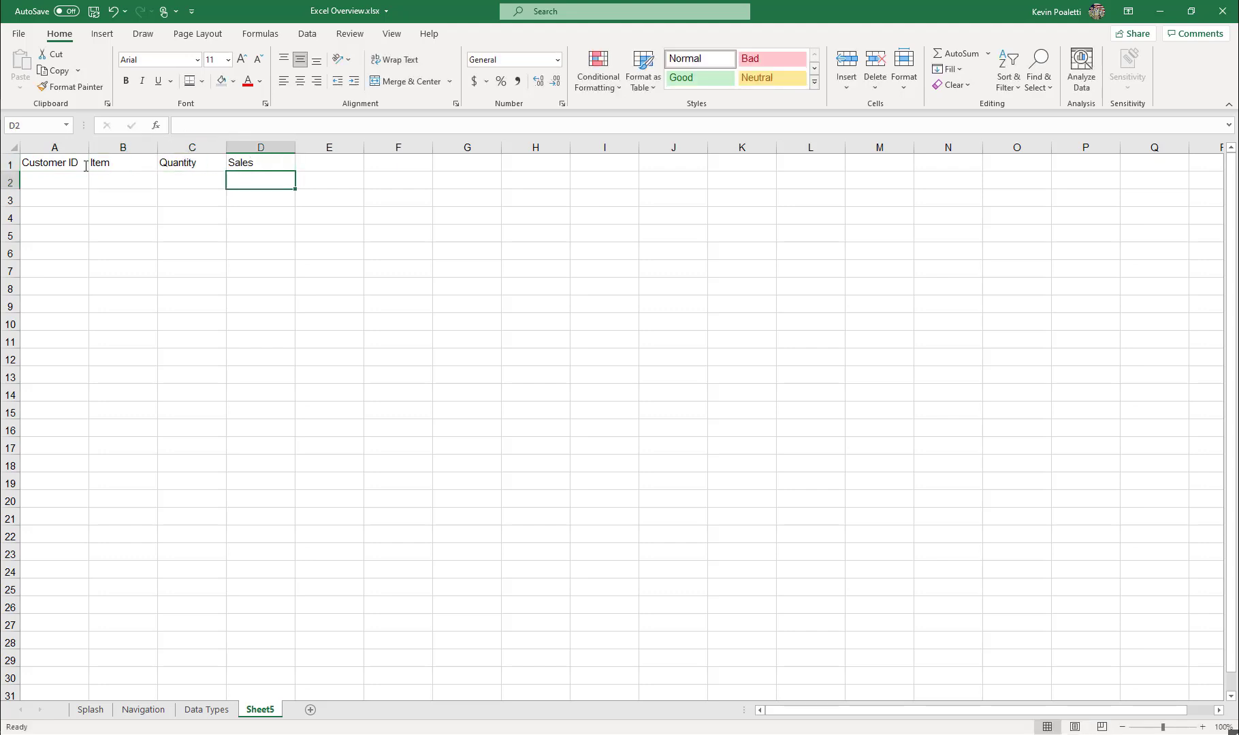
# Select the empty record area A2:D21 beneath the headers for review, and return to the Splash worksheet.
pyautogui.moveTo(76, 178)
pyautogui.mouseDown()
pyautogui.moveTo(196, 172)
pyautogui.moveTo(241, 511)
pyautogui.mouseUp()
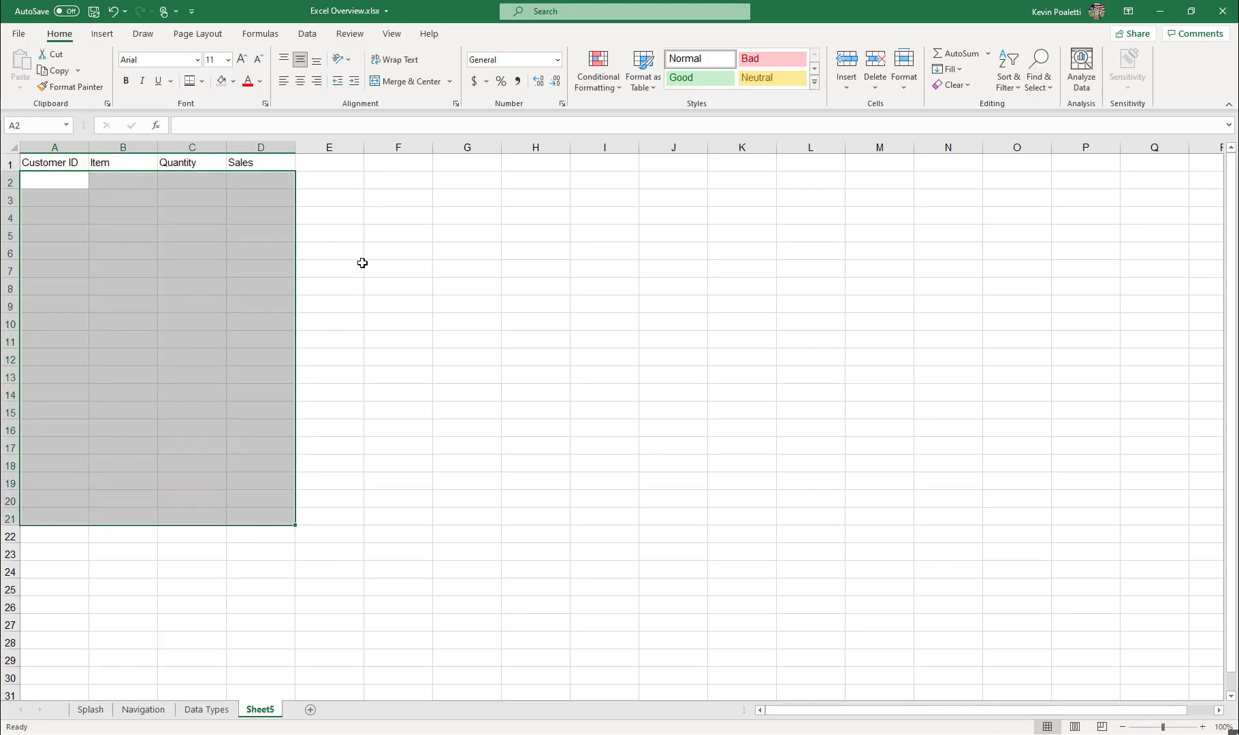
pyautogui.click(382, 203)
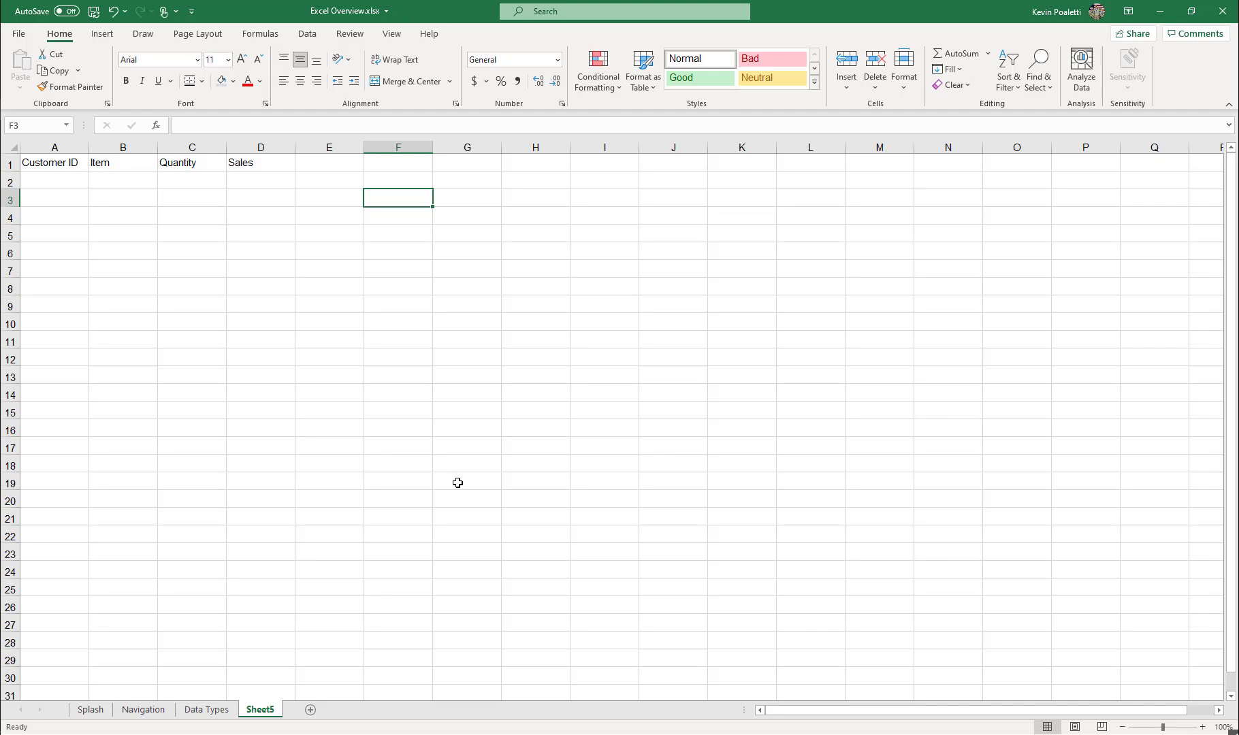
pyautogui.click(91, 710)
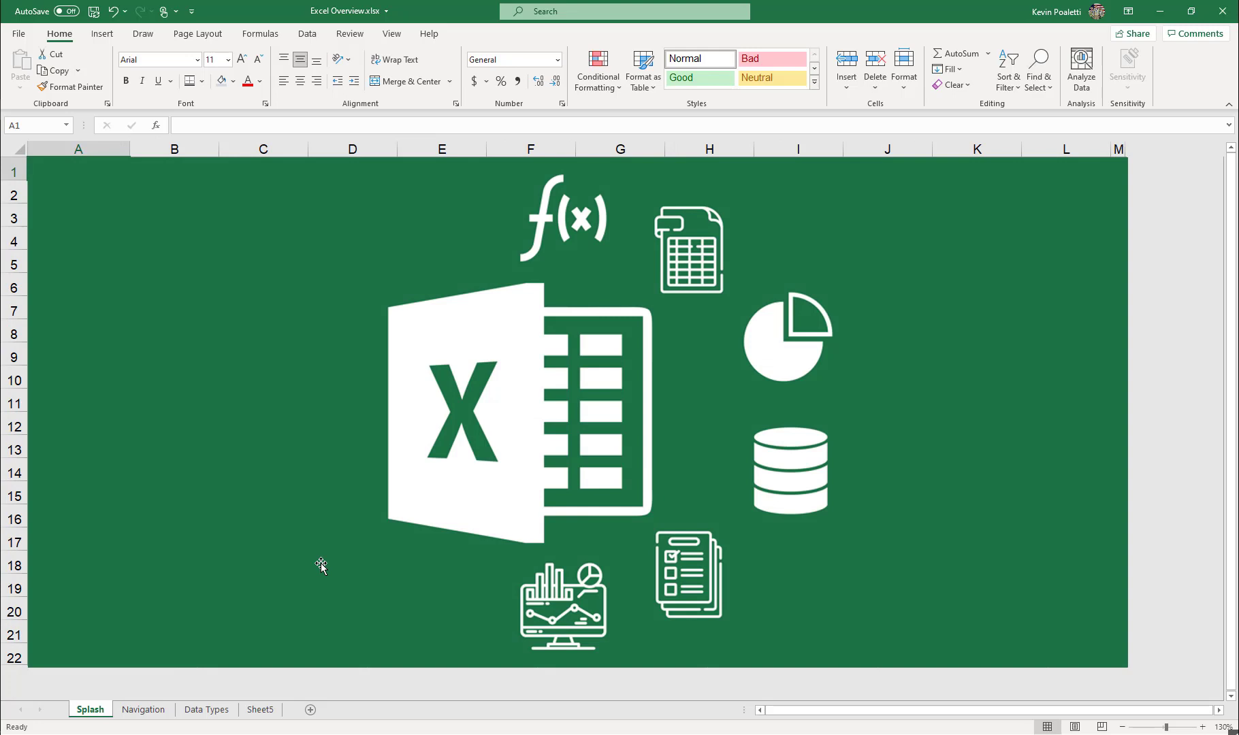